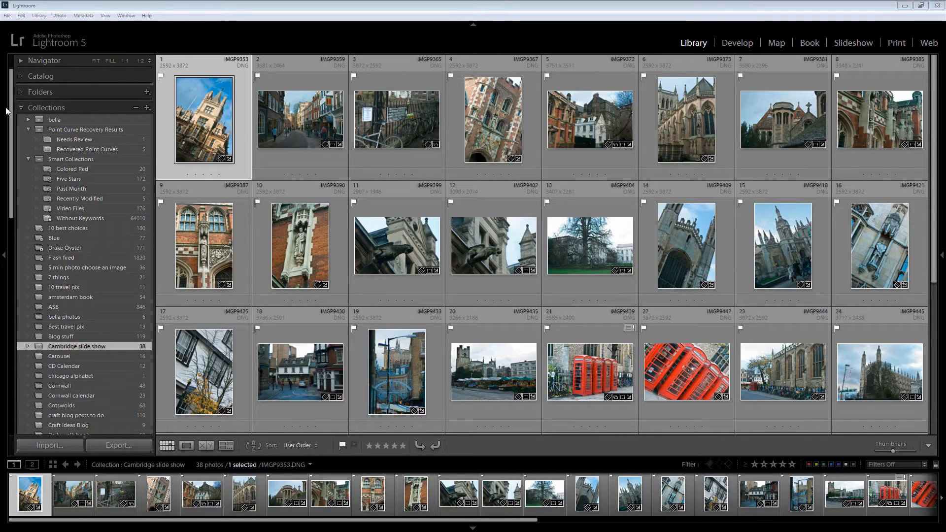
# Show the Navigator preview with Collections collapsed, and review the contents of the Catalog and Folders sections
pyautogui.click(22, 107)
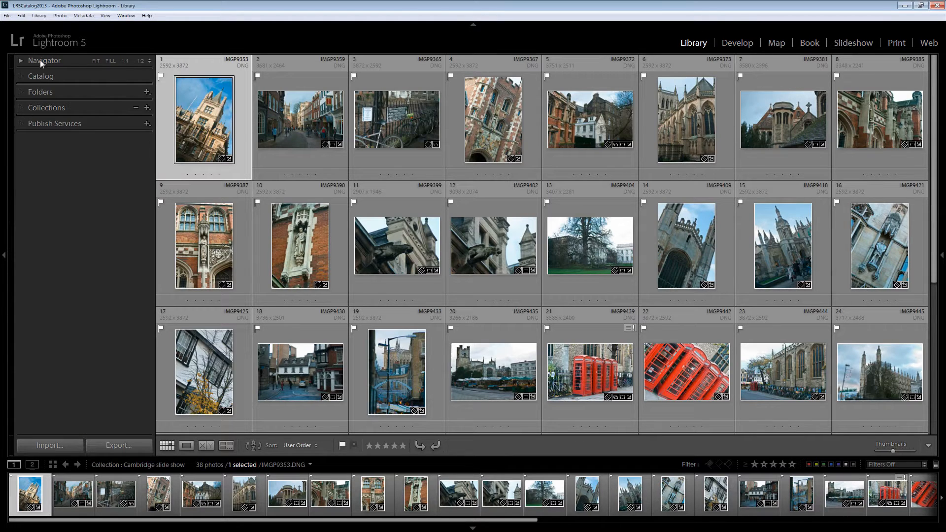
pyautogui.click(21, 60)
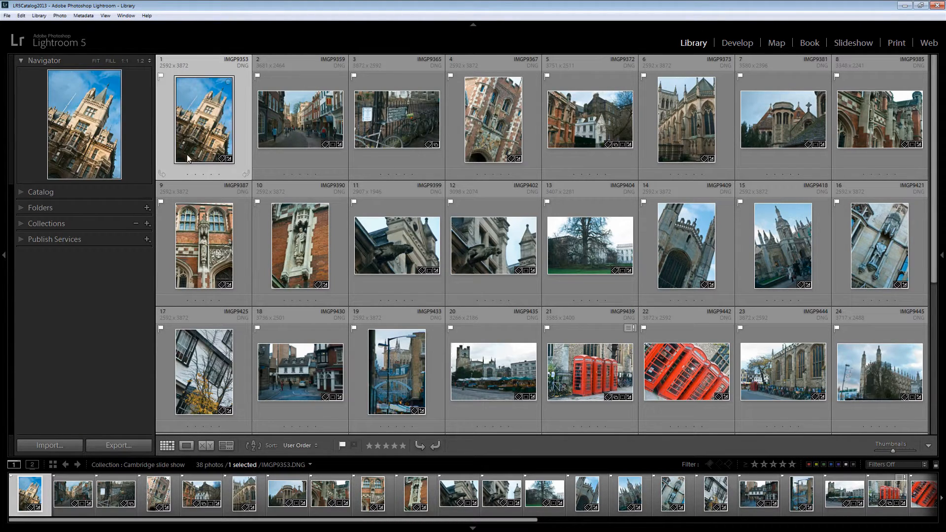
pyautogui.click(18, 191)
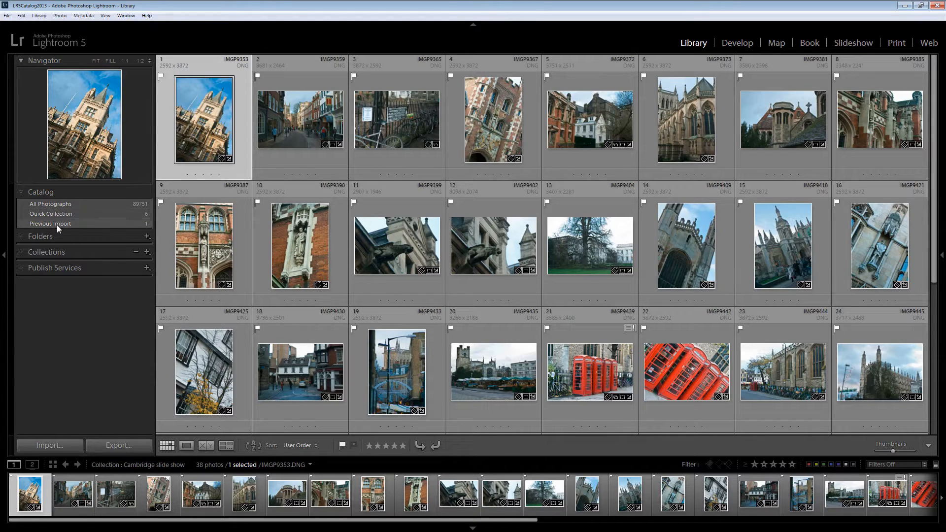
pyautogui.click(22, 191)
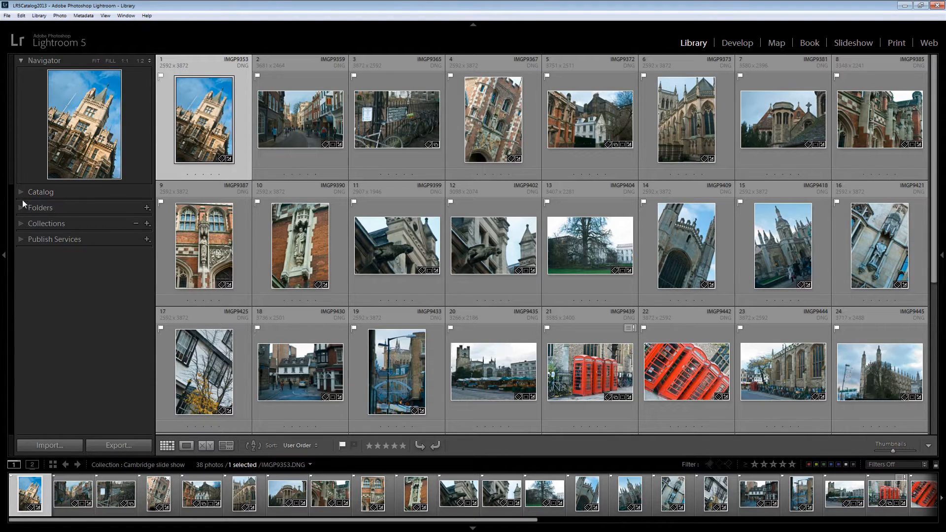
pyautogui.click(21, 208)
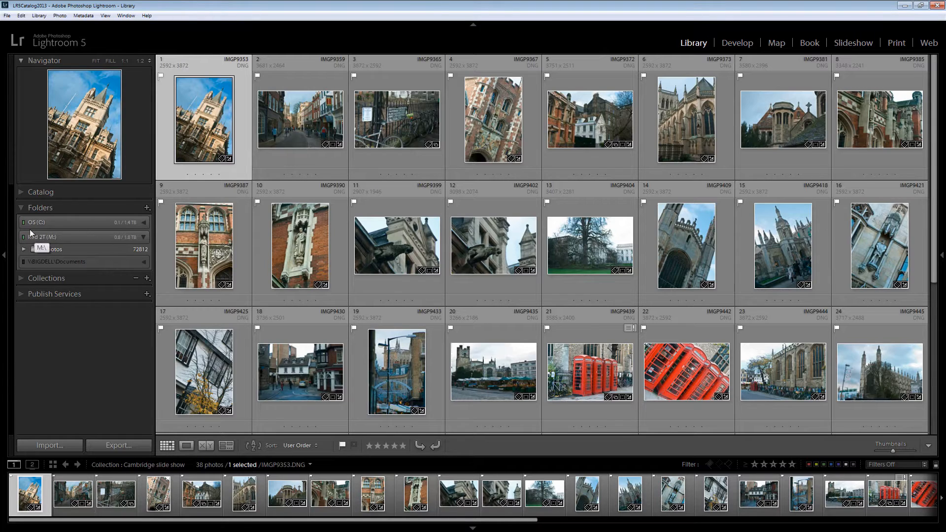
pyautogui.click(21, 208)
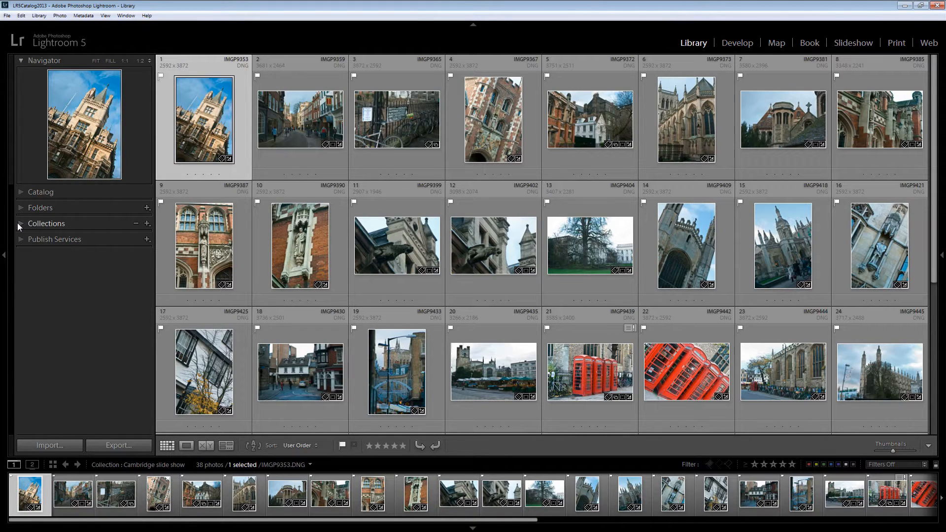
# Expand the collections list and remove the gargoyle photo IMGP9399 from the Cambridge slide show collection
pyautogui.click(19, 224)
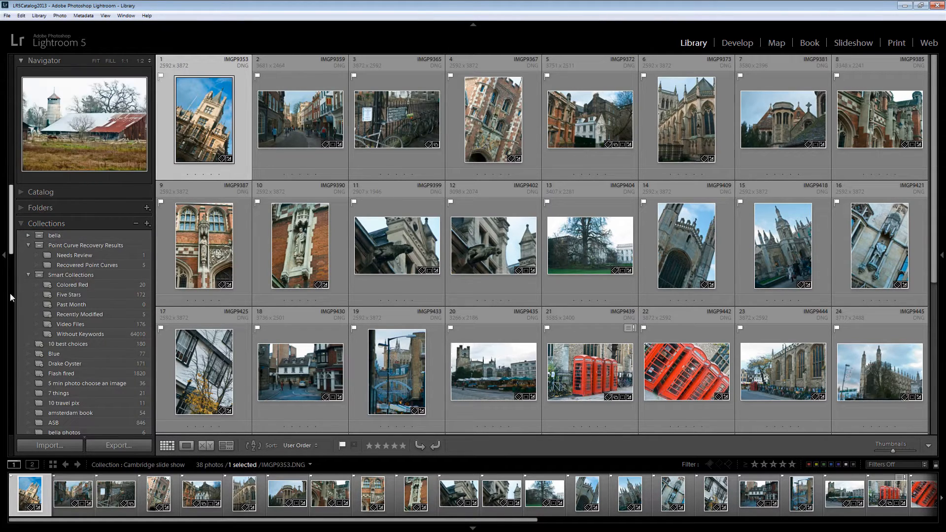
pyautogui.scroll(-3, 8, 269)
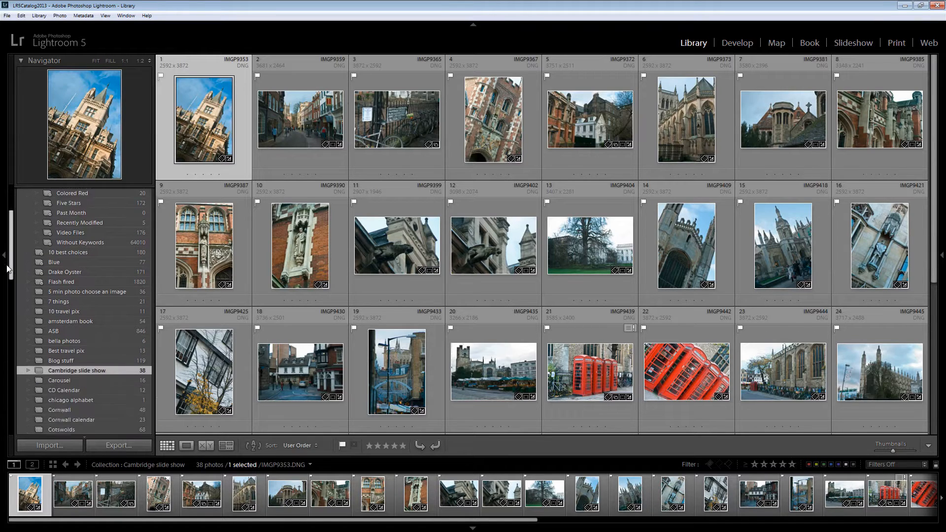
pyautogui.scroll(-3, 8, 269)
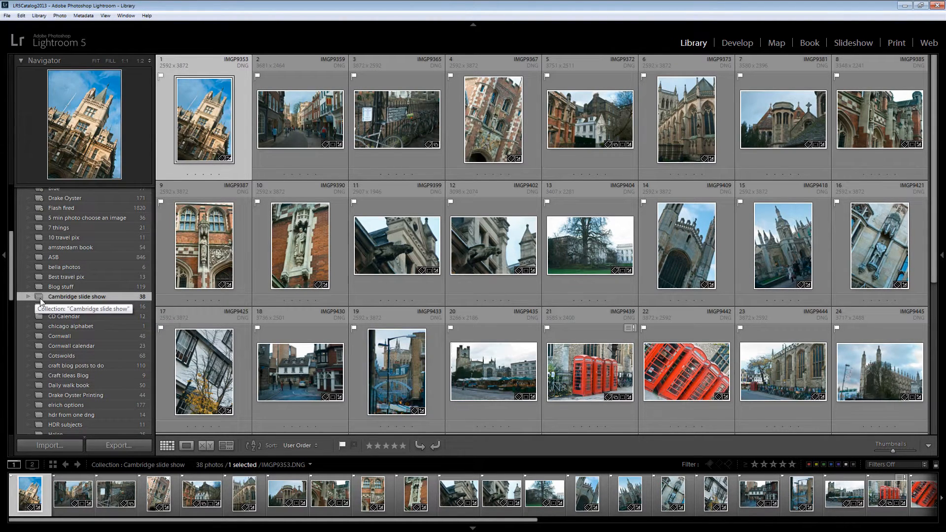
pyautogui.scroll(2, 49, 259)
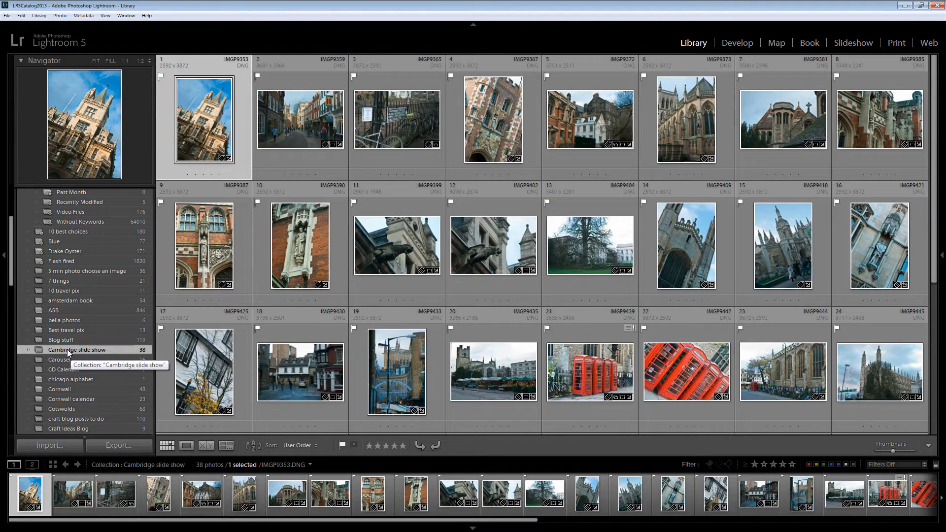
pyautogui.moveTo(11, 277); pyautogui.dragTo(9, 288)
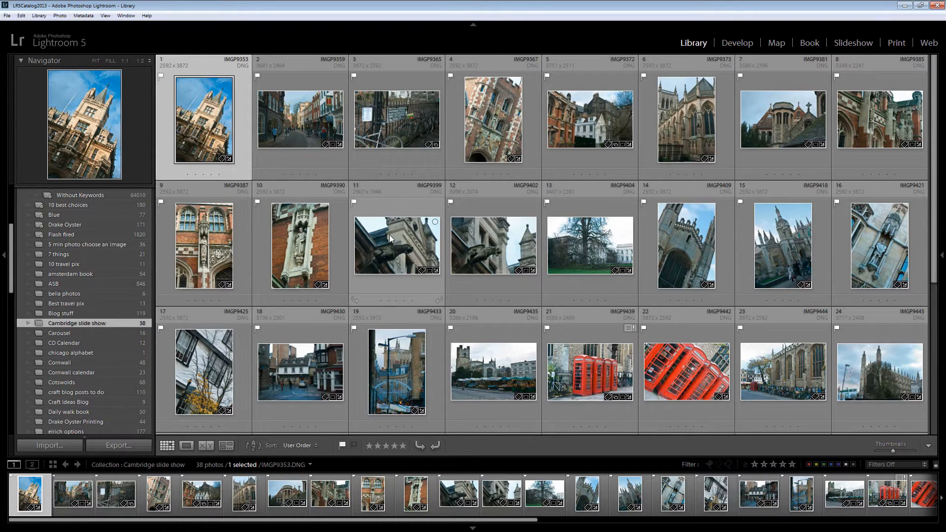
pyautogui.rightClick(390, 258)
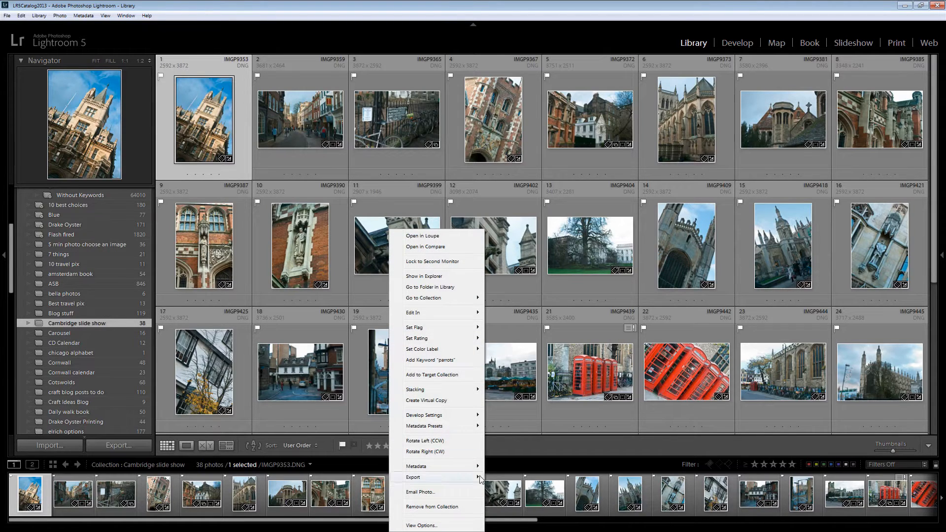
pyautogui.click(437, 506)
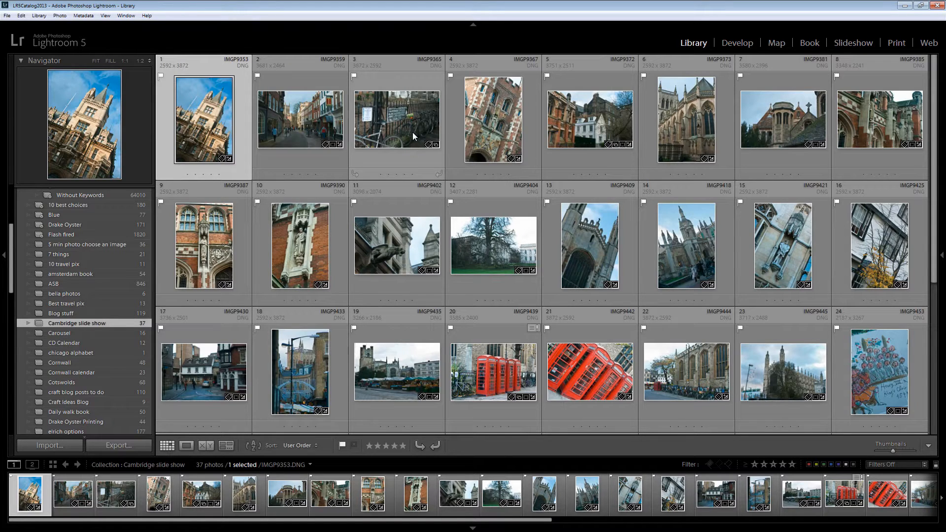
# Reorder the Cambridge slide show photos: IMGP9365 to first place, IMGP9372 before IMGP9367, and IMGP9402 after IMGP9404
pyautogui.moveTo(412, 132); pyautogui.dragTo(168, 133)
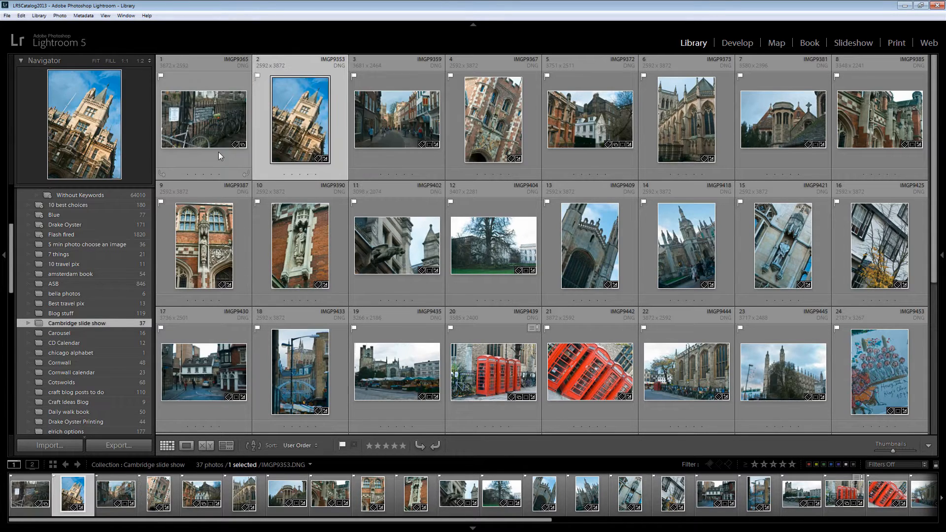
pyautogui.moveTo(574, 130); pyautogui.dragTo(476, 142)
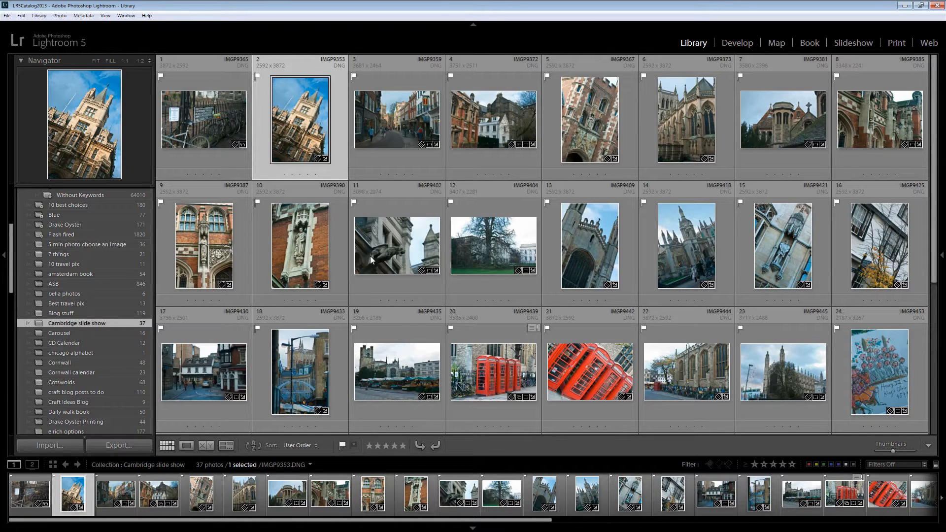
pyautogui.moveTo(371, 259); pyautogui.dragTo(518, 246)
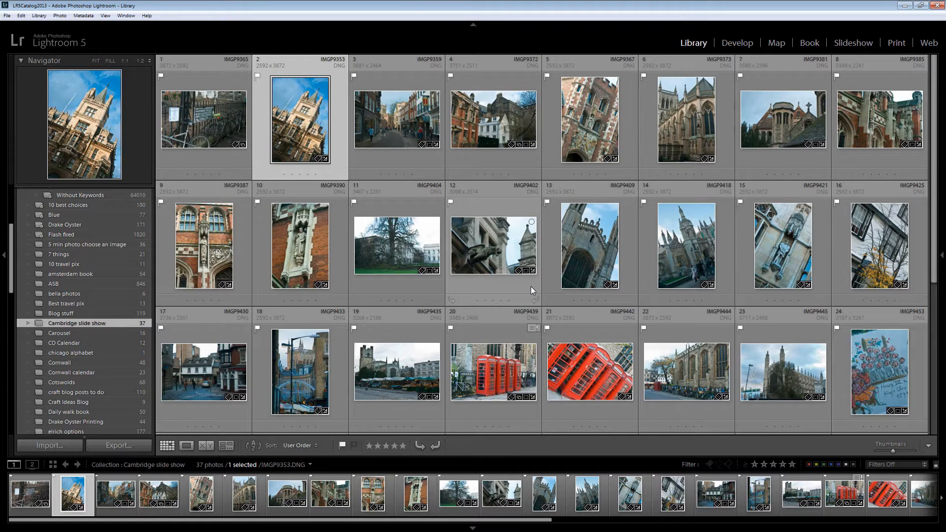
# Open the Drake Oyster smart collection and review its available sort orders without choosing one
pyautogui.click(58, 223)
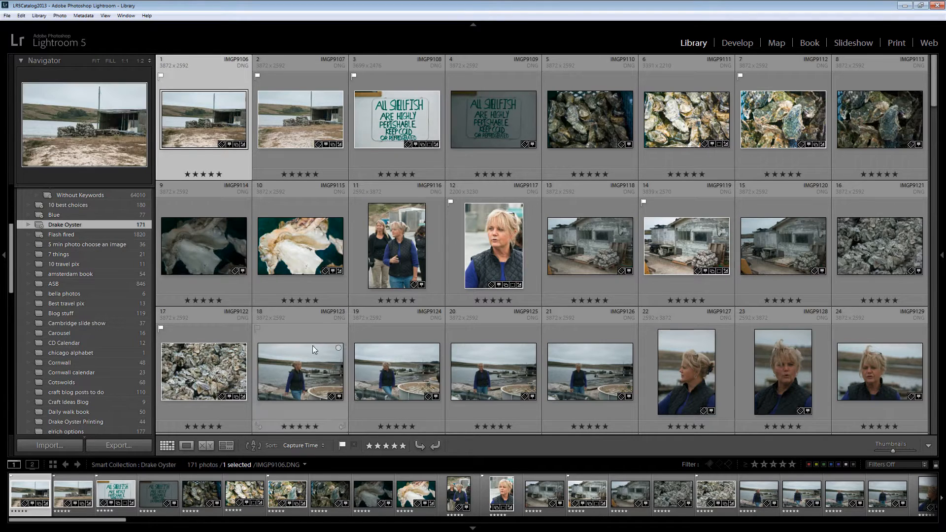
pyautogui.click(318, 446)
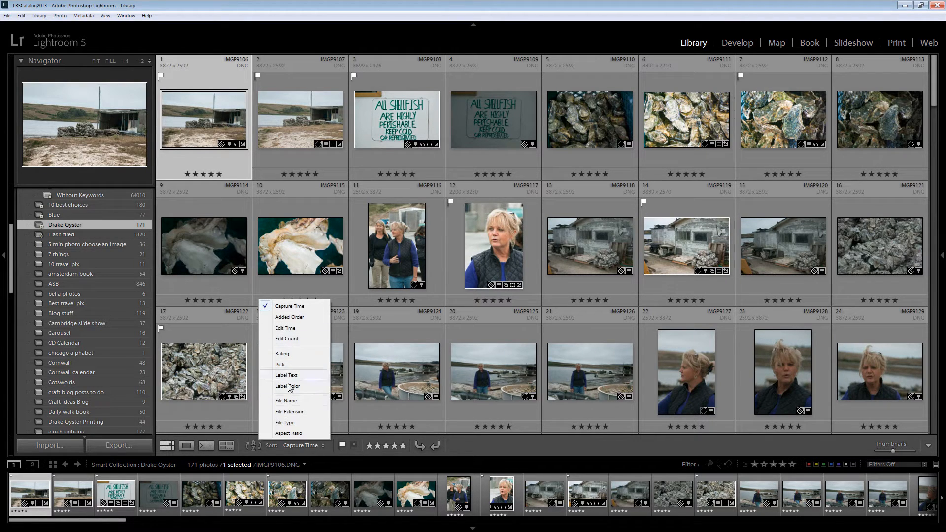
pyautogui.click(327, 283)
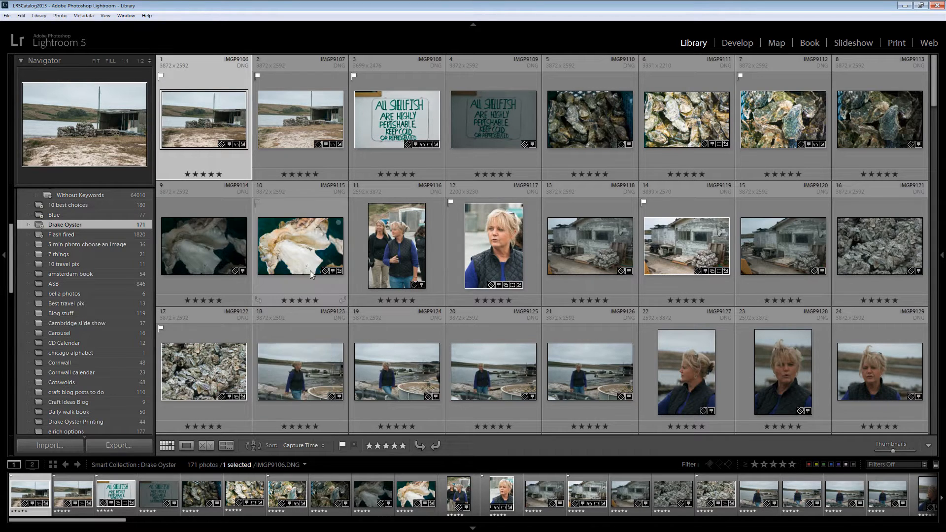
# Try to move photo IMGP9115 between the first two Drake Oyster photos, and check which commands are offered for it
pyautogui.moveTo(310, 271); pyautogui.dragTo(252, 144)
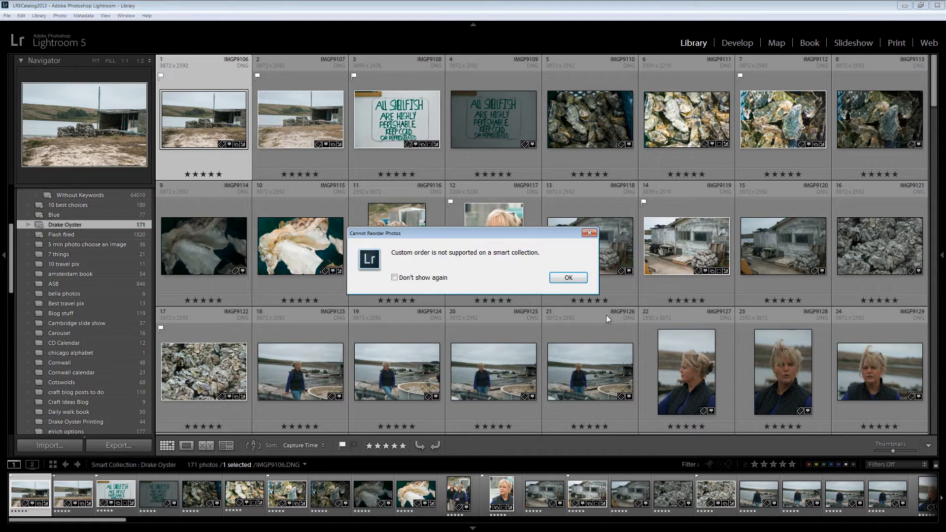
pyautogui.click(568, 279)
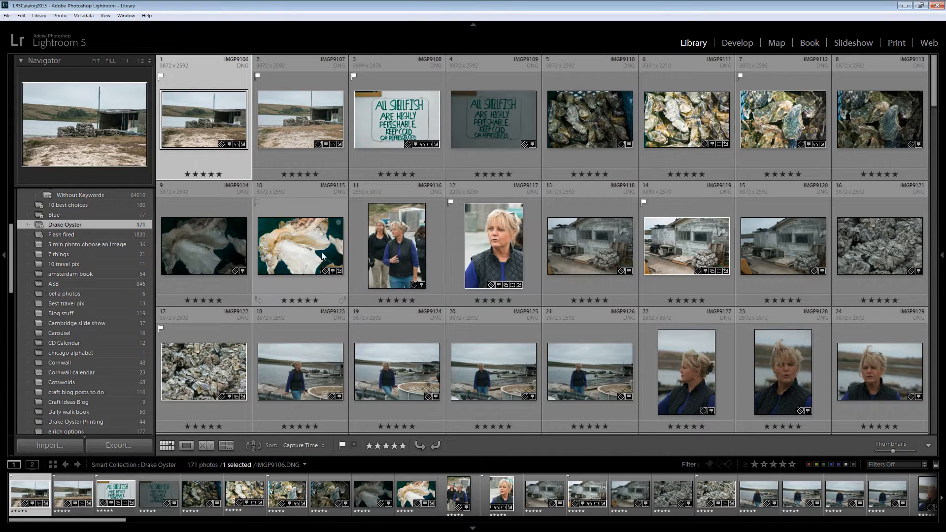
pyautogui.rightClick(302, 250)
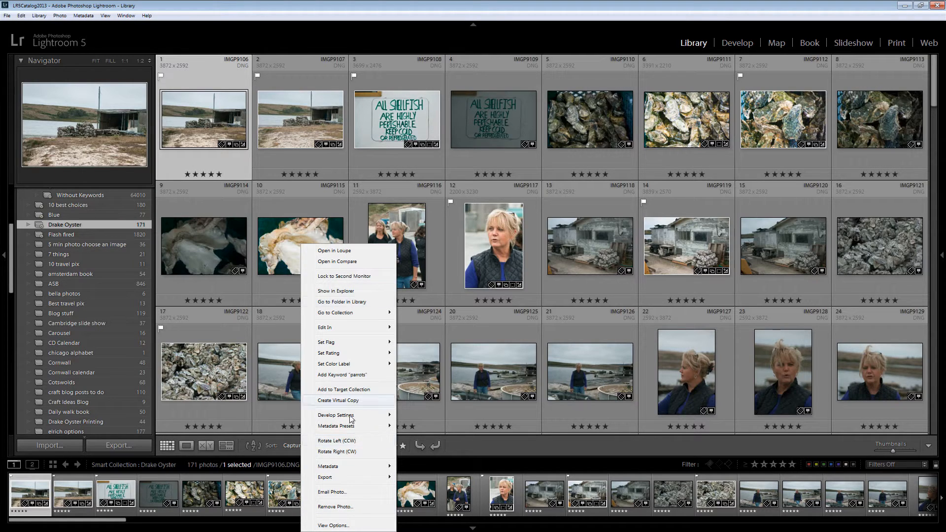
pyautogui.click(266, 279)
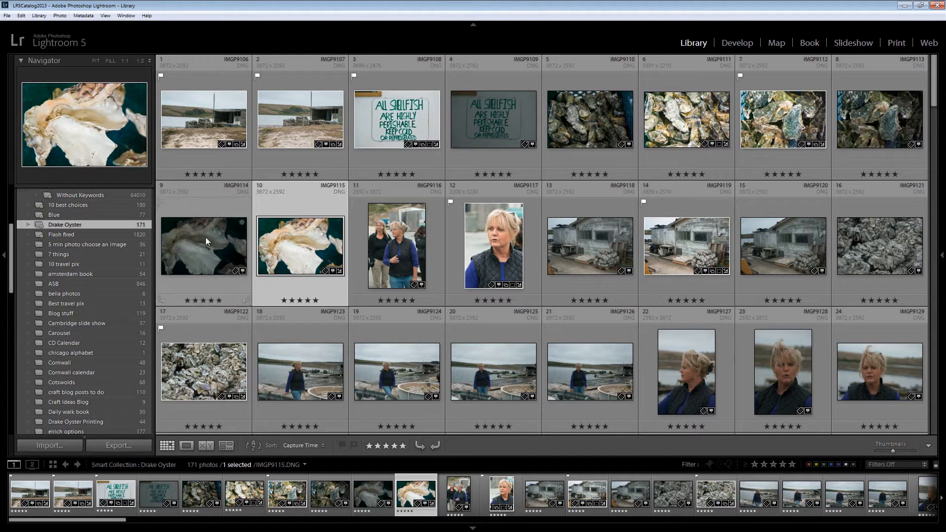
# Inspect the rules that define the Drake Oyster smart collection and close them without saving
pyautogui.doubleClick(87, 225)
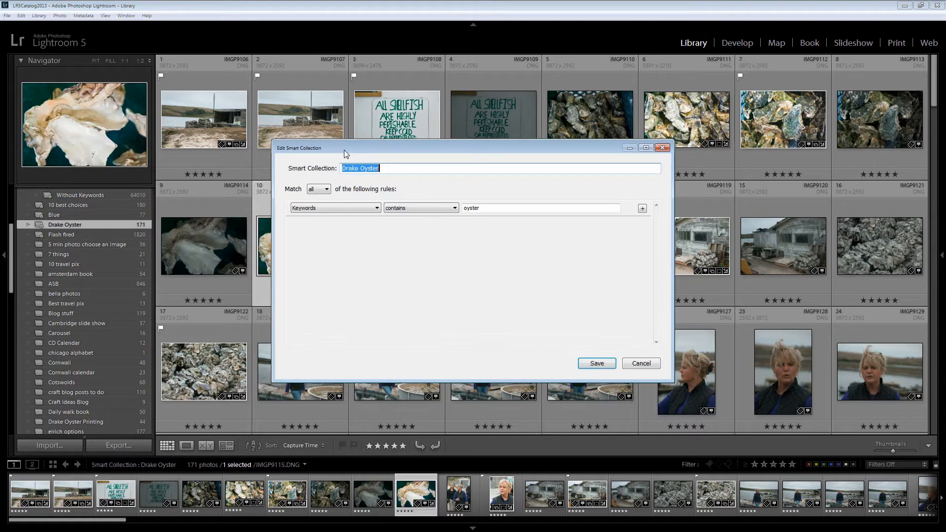
pyautogui.moveTo(343, 146); pyautogui.dragTo(223, 198)
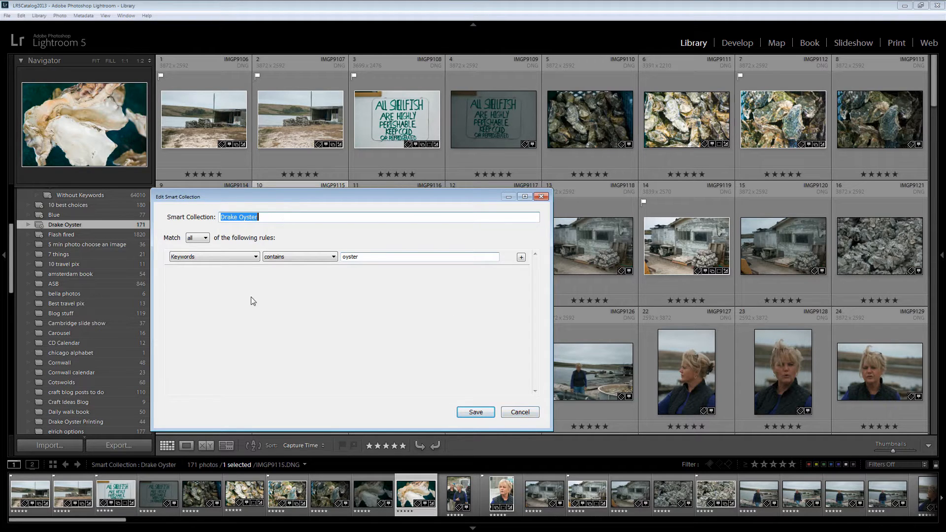
pyautogui.click(519, 411)
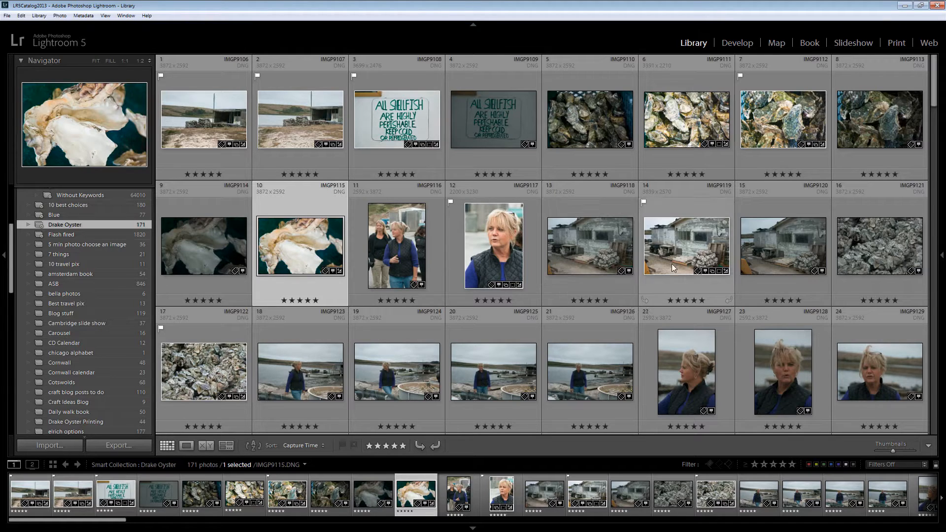
# Select photo IMGP9114 and display its keyword tags, with Quick Develop collapsed
pyautogui.click(942, 257)
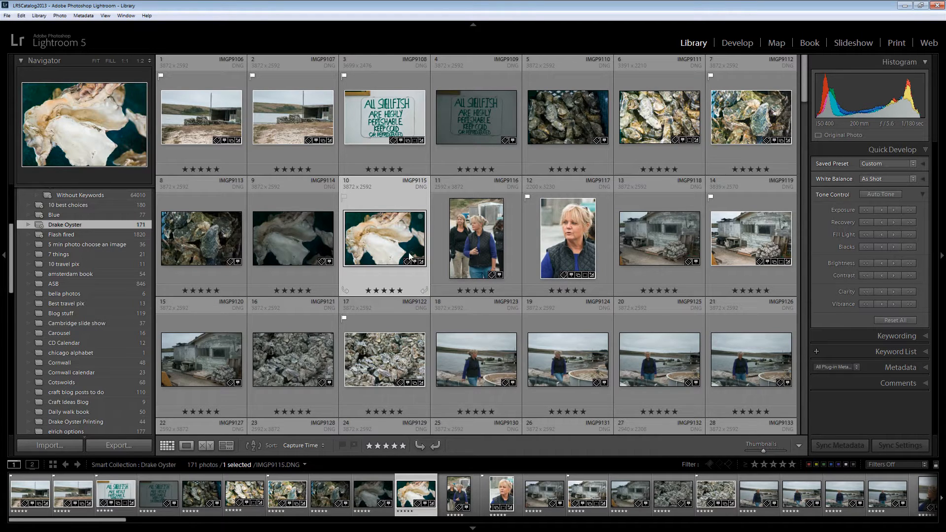
pyautogui.click(308, 223)
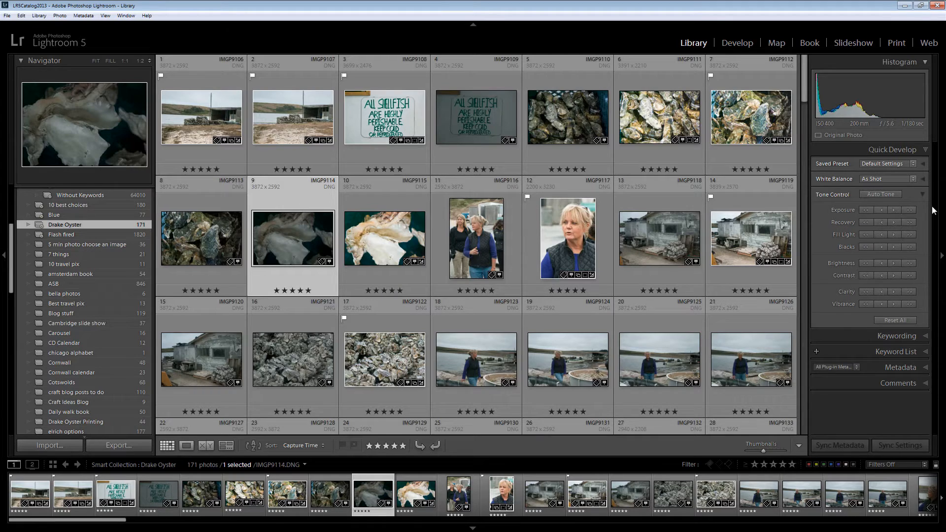
pyautogui.click(925, 151)
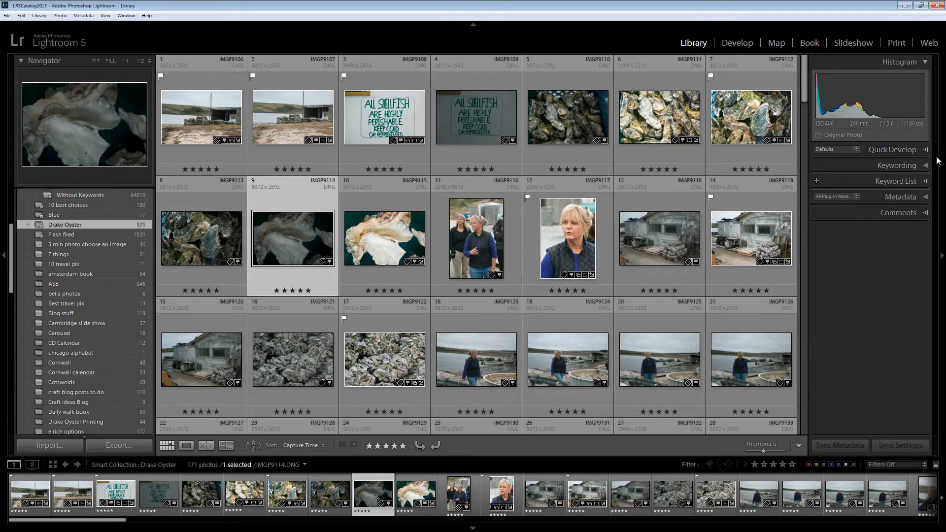
pyautogui.click(923, 166)
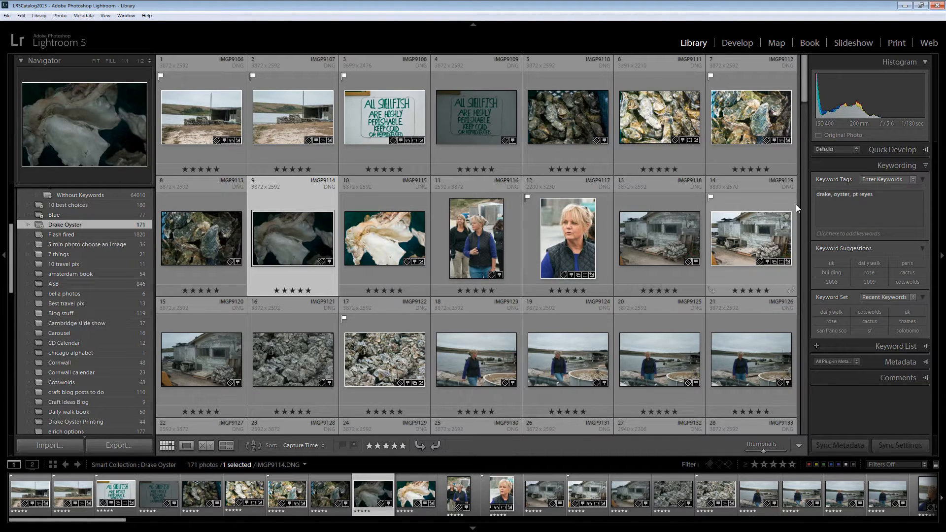
# Delete the keyword "oyster" from photo IMGP9114 and apply the change
pyautogui.click(850, 192)
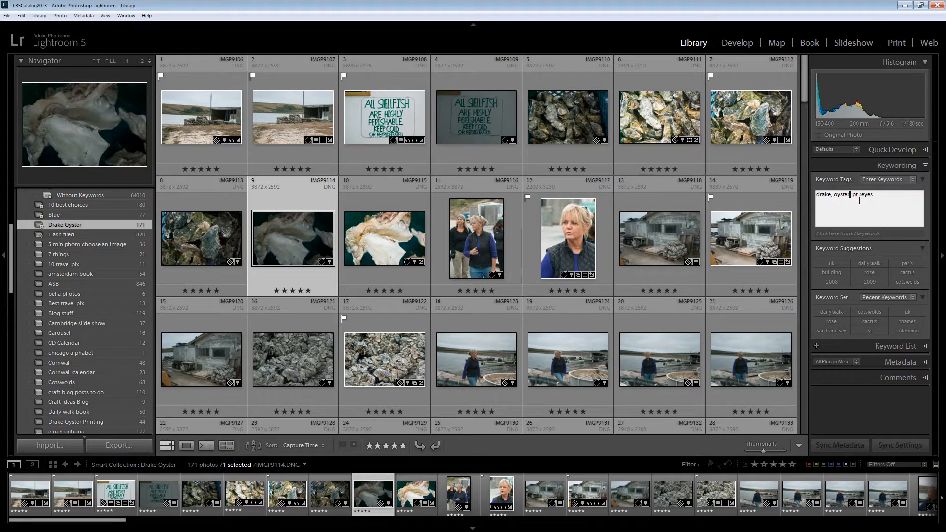
pyautogui.press('BackSpace')
pyautogui.press('BackSpace')
pyautogui.press('BackSpace')
pyautogui.press('BackSpace')
pyautogui.press('BackSpace')
pyautogui.press('BackSpace')
pyautogui.press('BackSpace')
pyautogui.press('Delete')
pyautogui.press('Delete')
pyautogui.press('Return')
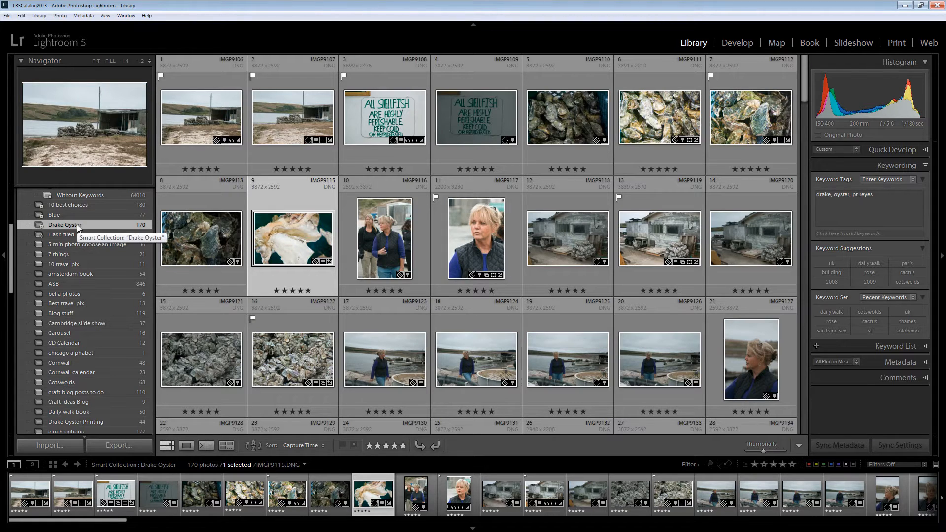
# Recheck the Drake Oyster smart collection's keyword rule and leave it unchanged
pyautogui.doubleClick(97, 223)
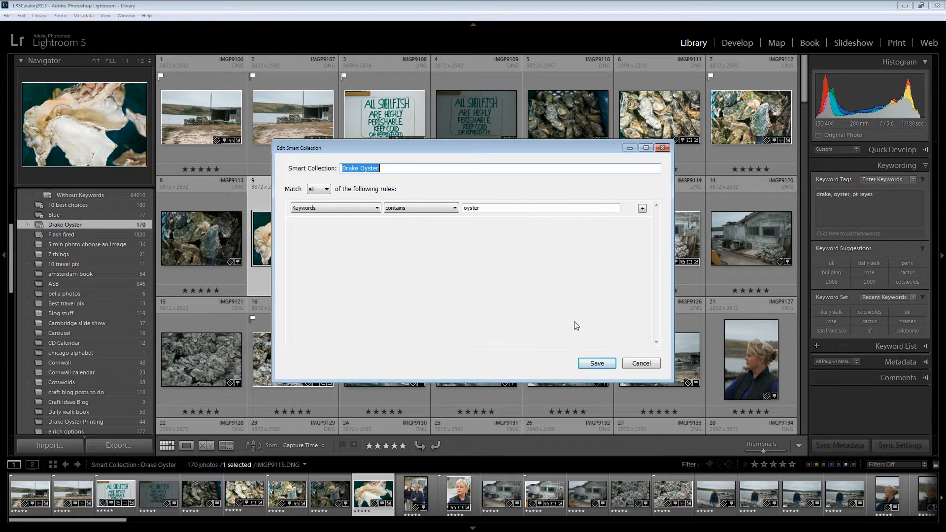
pyautogui.click(641, 364)
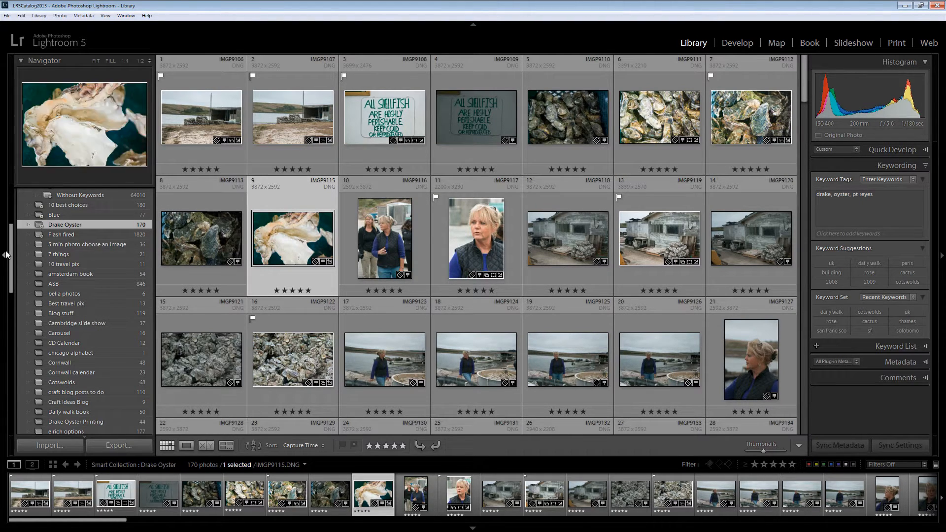
pyautogui.scroll(3, 57, 249)
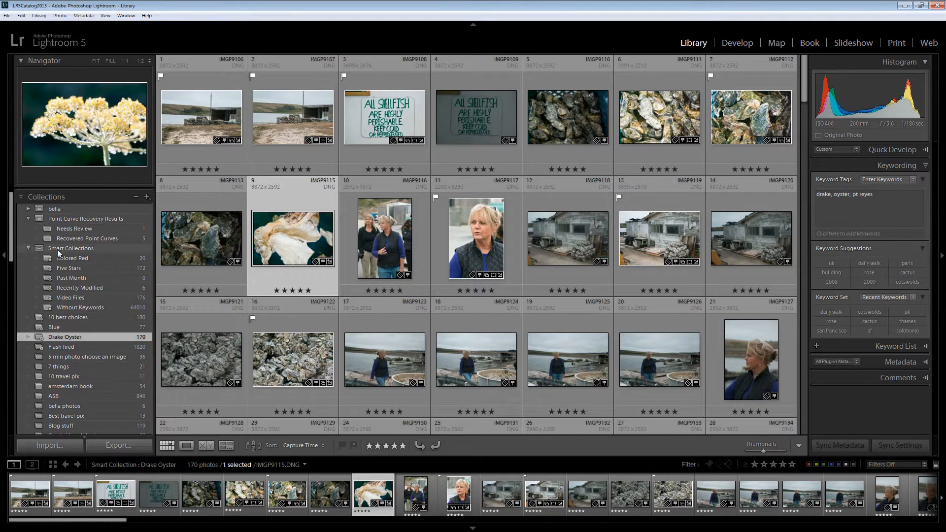
# Inspect the rules of the Past Month and Recently Modified smart collections, leaving both unchanged
pyautogui.click(67, 278)
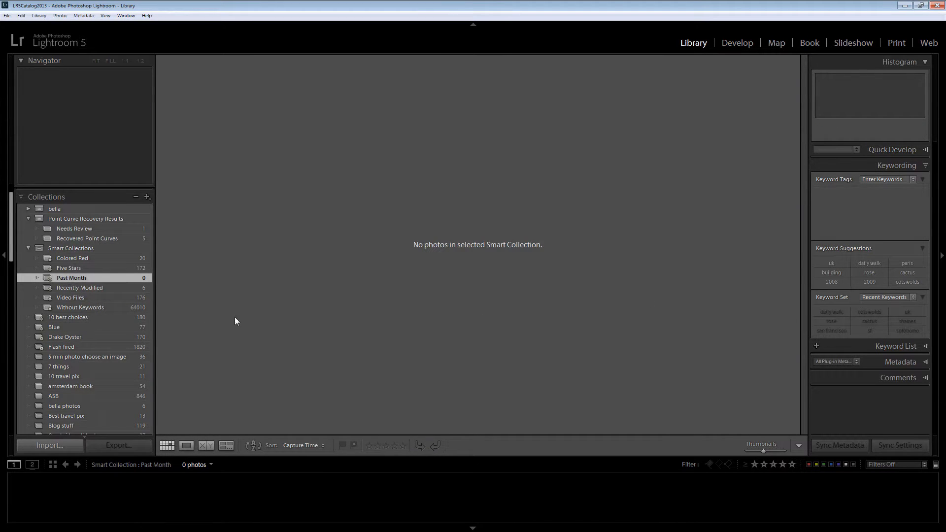
pyautogui.doubleClick(94, 278)
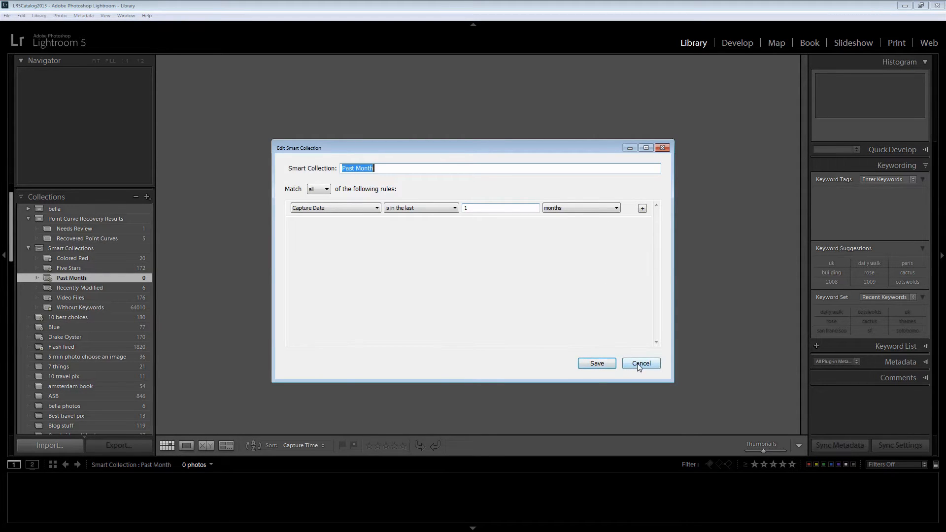
pyautogui.click(588, 362)
pyautogui.doubleClick(89, 288)
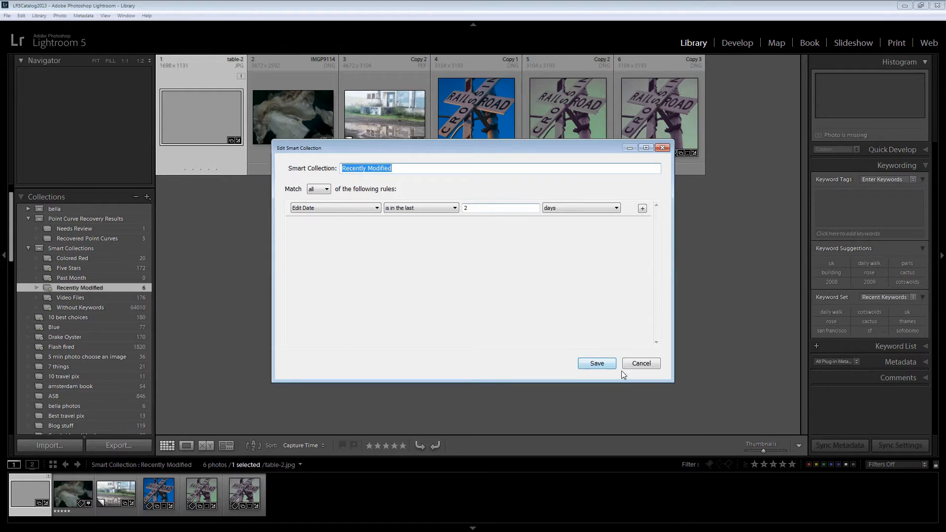
pyautogui.click(641, 363)
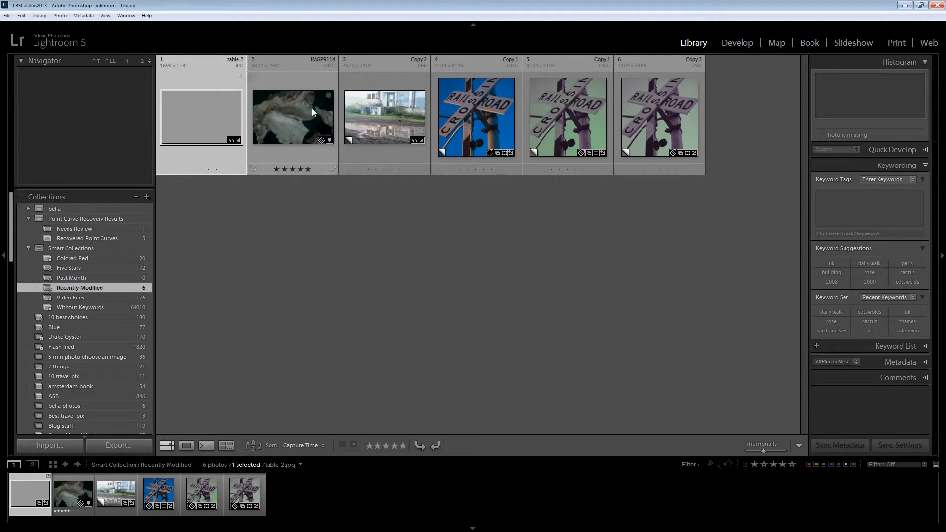
# Check the Video Files smart collection's file type rule without changing it, and display the Without Keywords smart collection
pyautogui.click(76, 297)
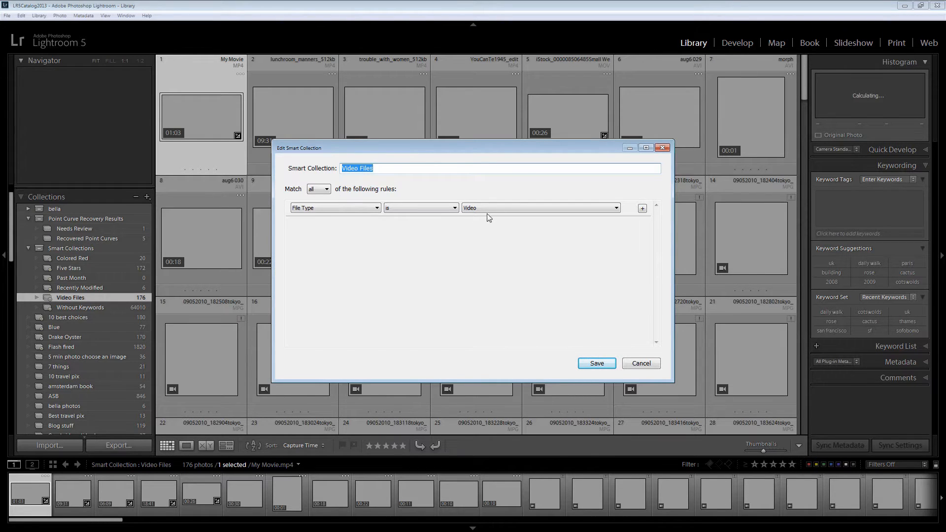
pyautogui.click(639, 367)
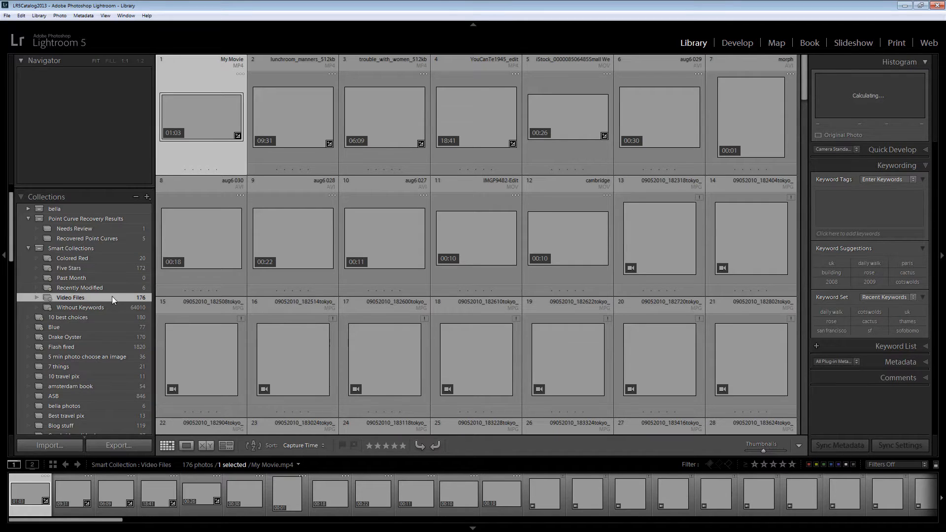
pyautogui.click(78, 307)
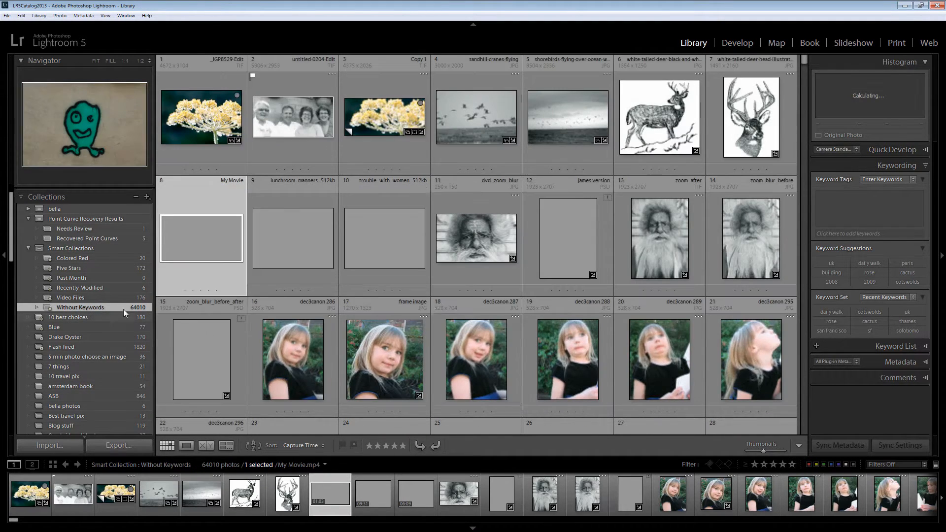
# Filter the 2012-08-31 Norway folder to show only flagged photos and select all of them
pyautogui.scroll(-3, 443, 300)
pyautogui.scroll(-8, 443, 300)
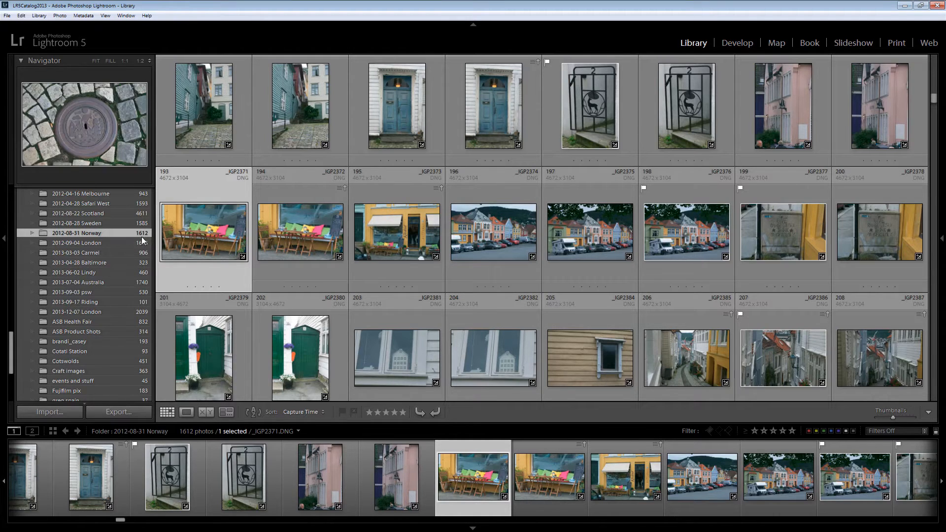
pyautogui.click(708, 431)
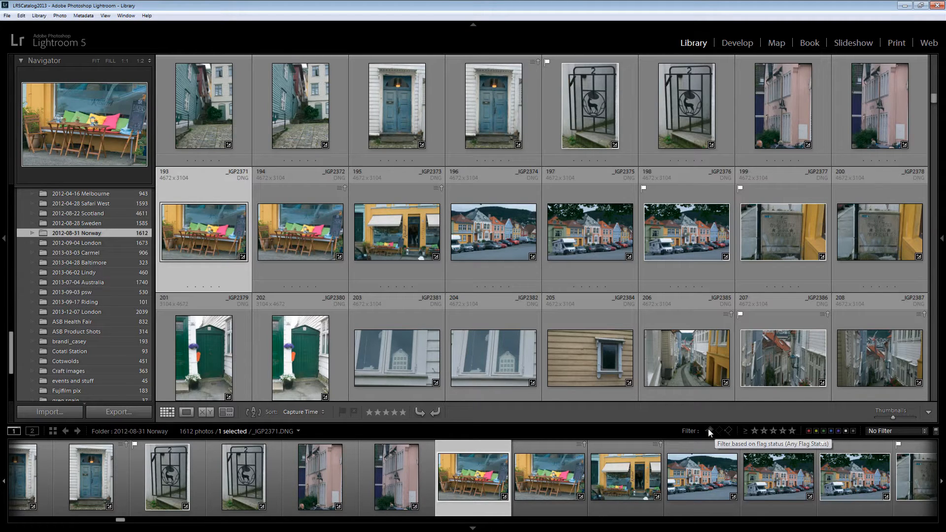
pyautogui.click(709, 430)
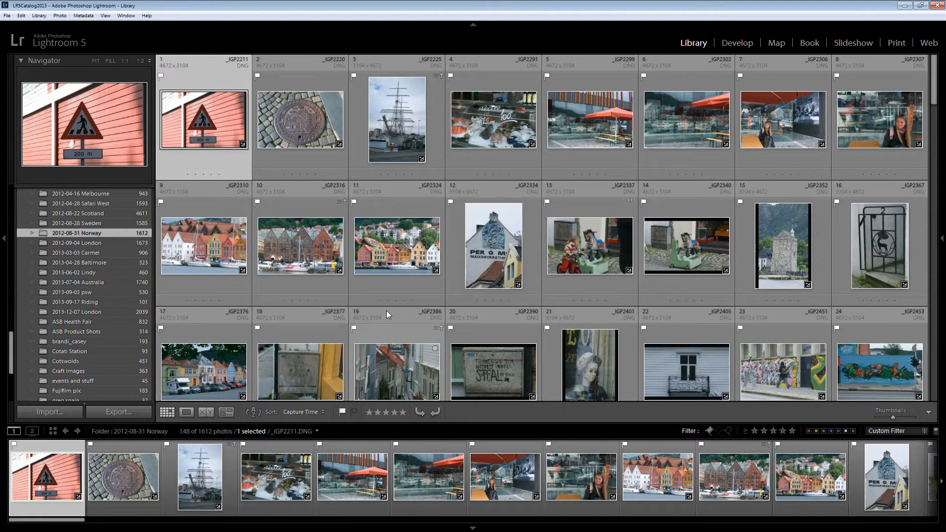
pyautogui.hotkey('ctrl', 'a')
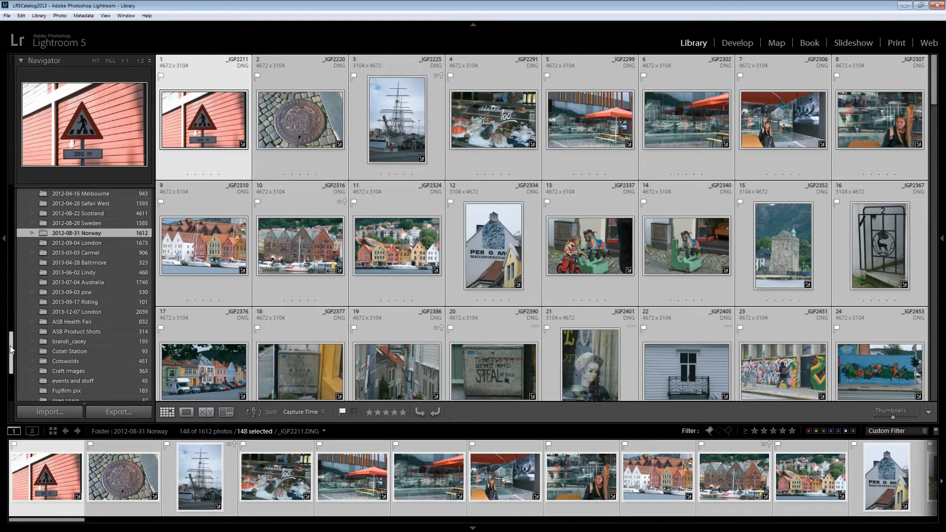
# Create a regular collection named "Best of Norway" that includes the selected photos, without making virtual copies
pyautogui.moveTo(10, 345); pyautogui.dragTo(10, 374)
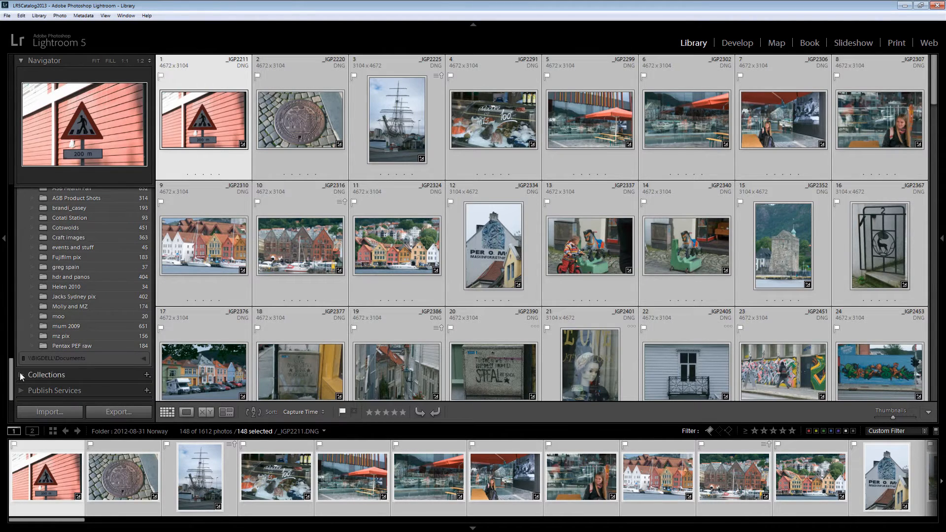
pyautogui.click(146, 375)
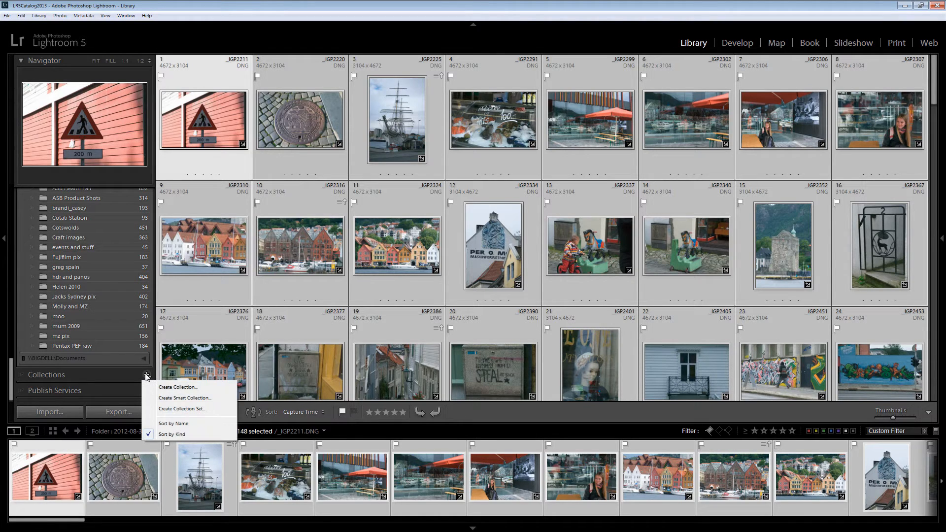
pyautogui.click(182, 388)
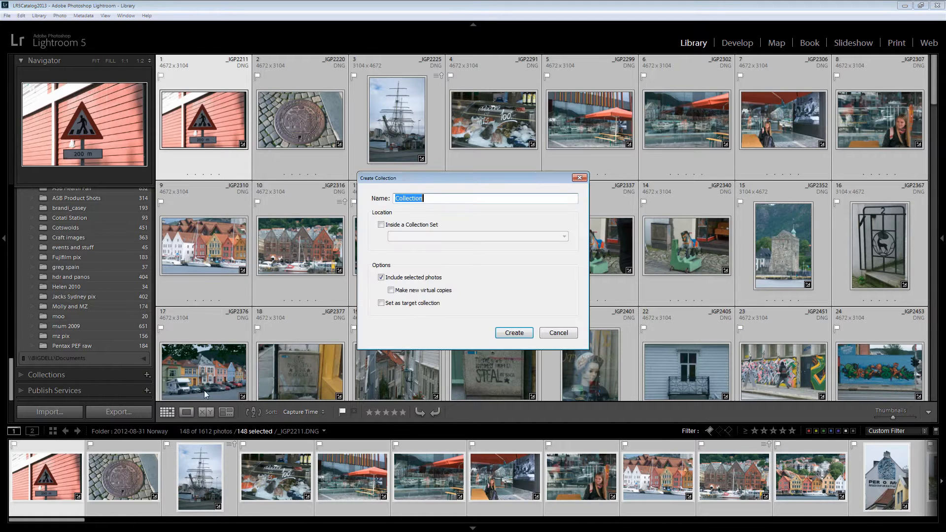
pyautogui.write('Best of Norway')
pyautogui.click(514, 333)
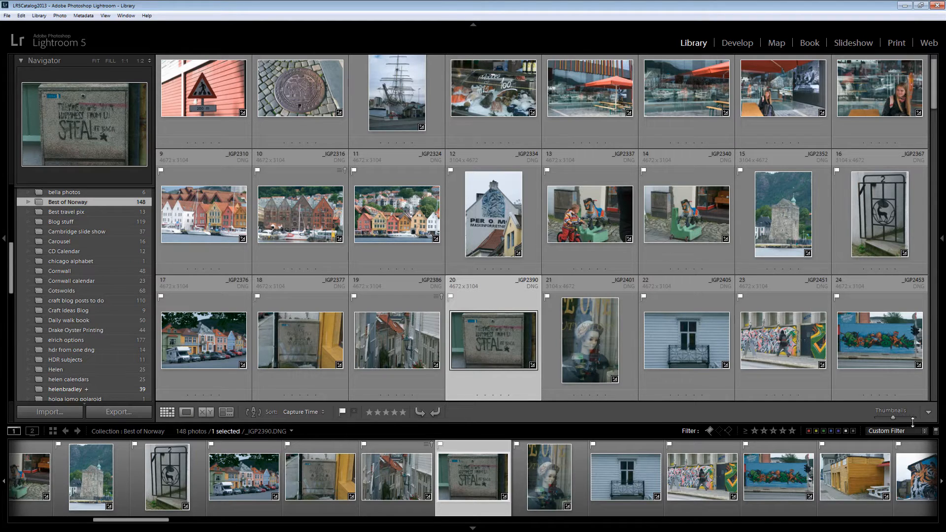
# Enlarge the thumbnails slightly, remove photo _IGP2310 from the Best of Norway collection in Loupe view, and return to Grid view
pyautogui.moveTo(893, 418); pyautogui.dragTo(896, 418)
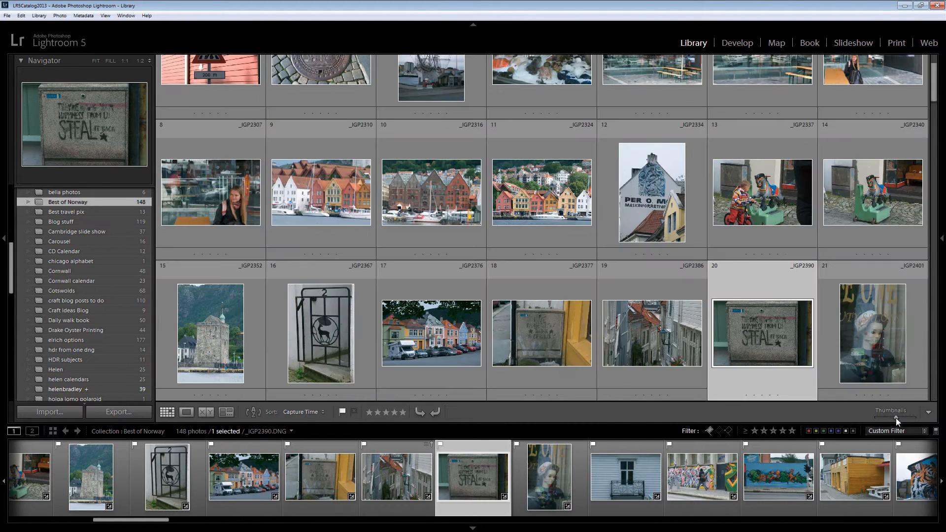
pyautogui.doubleClick(321, 197)
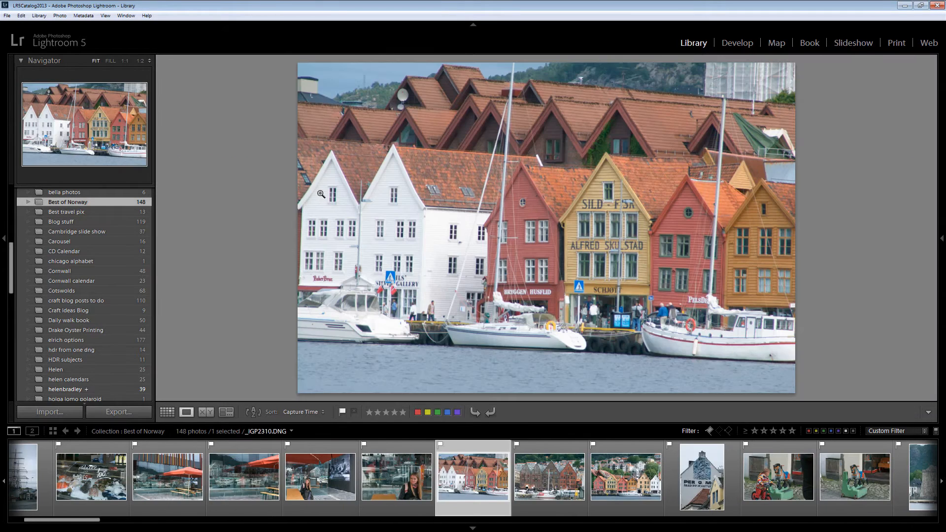
pyautogui.rightClick(423, 236)
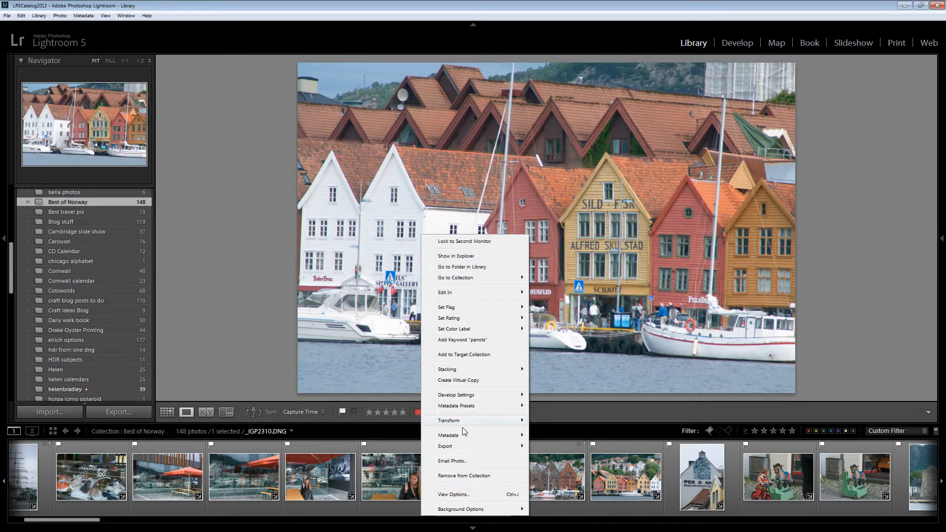
pyautogui.click(448, 476)
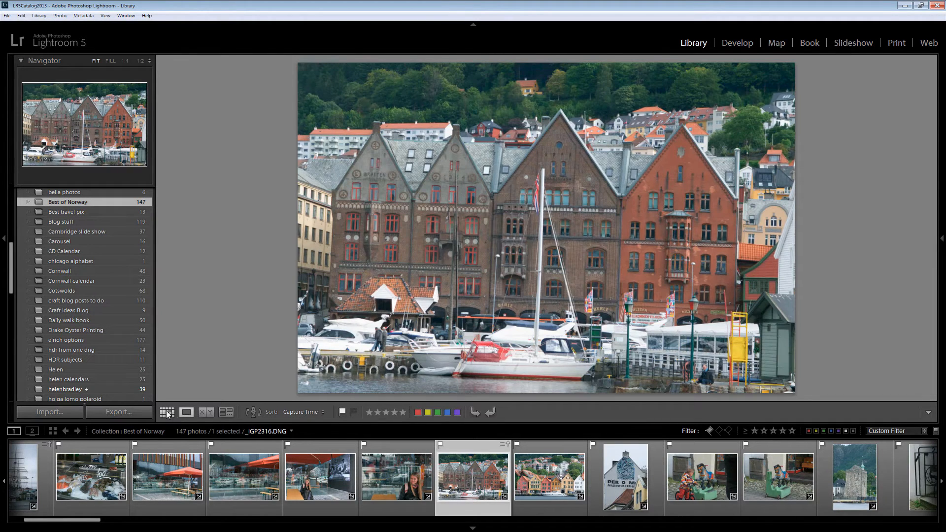
pyautogui.click(167, 413)
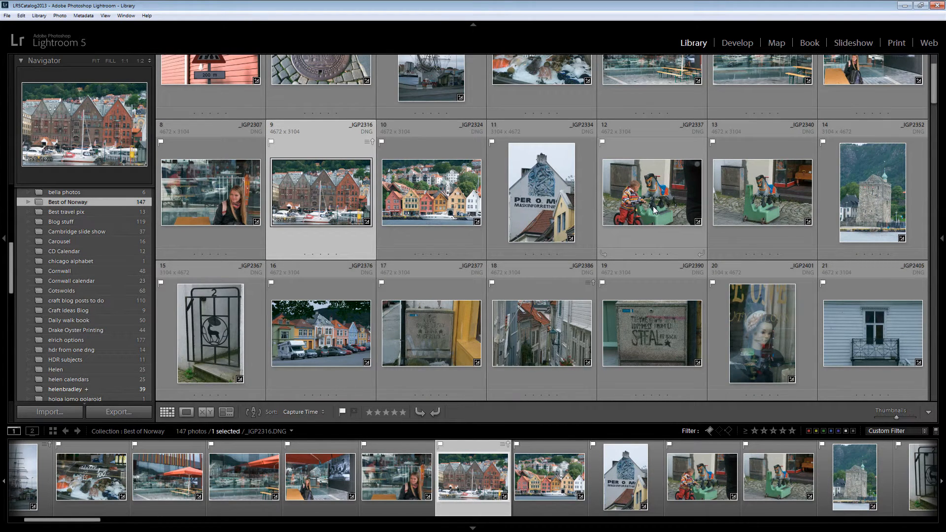
# Set Best of Norway as the target collection and select photo _IGP2307
pyautogui.scroll(2, 545, 233)
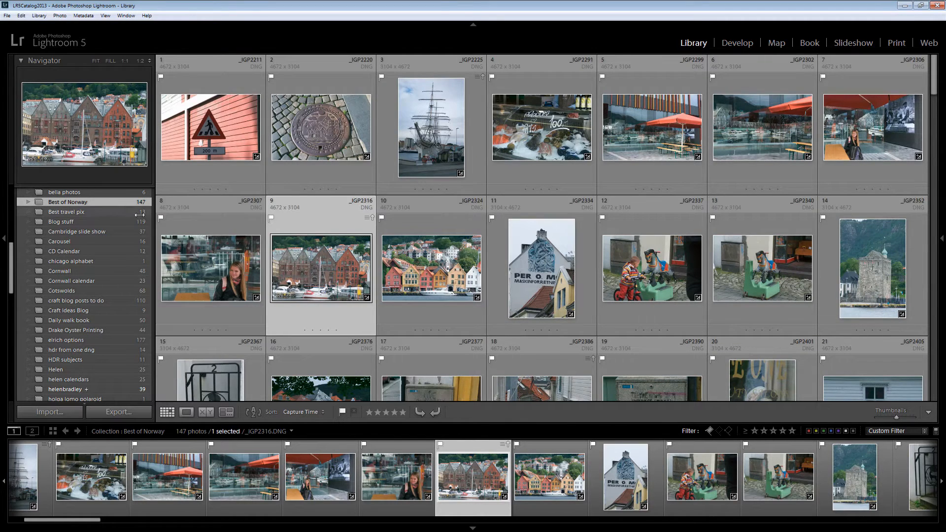
pyautogui.rightClick(114, 203)
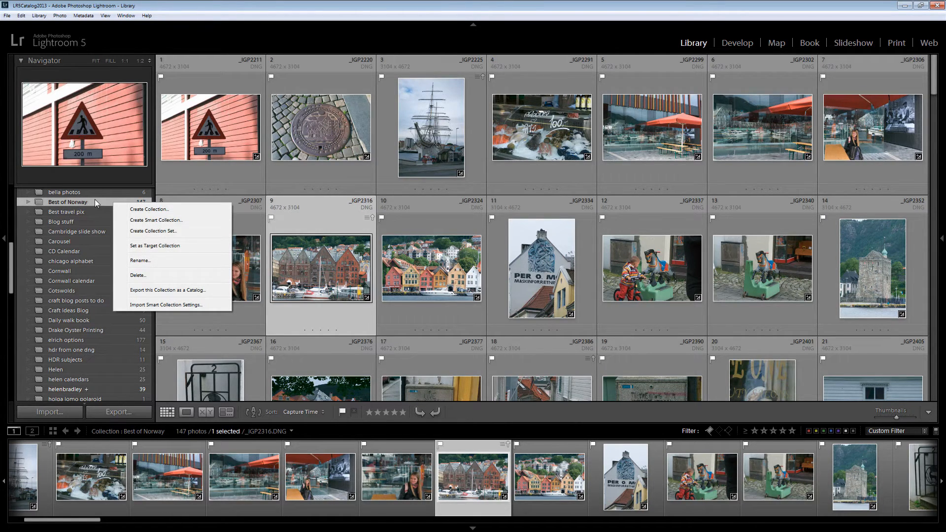
pyautogui.click(166, 247)
pyautogui.click(212, 276)
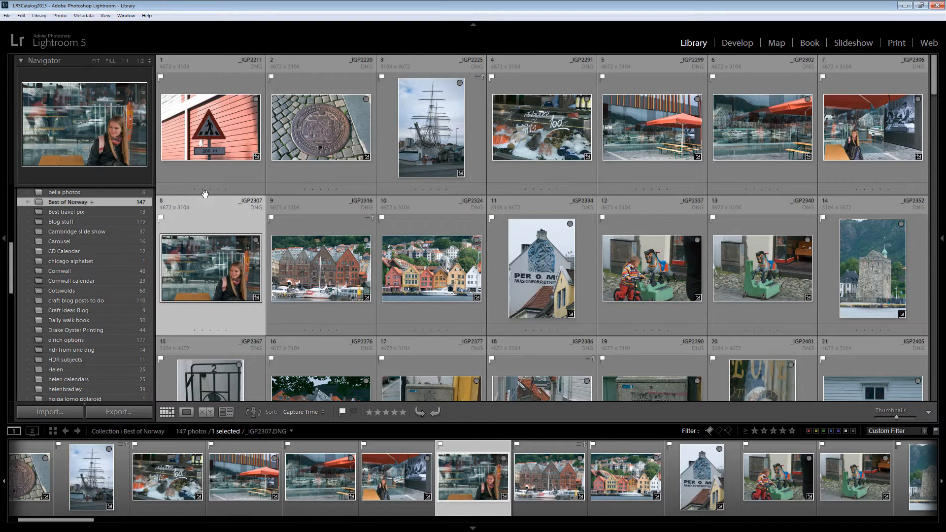
# Remove photos _IGP2211, _IGP2220 and _IGP2299 from the Best of Norway target collection
pyautogui.click(200, 85)
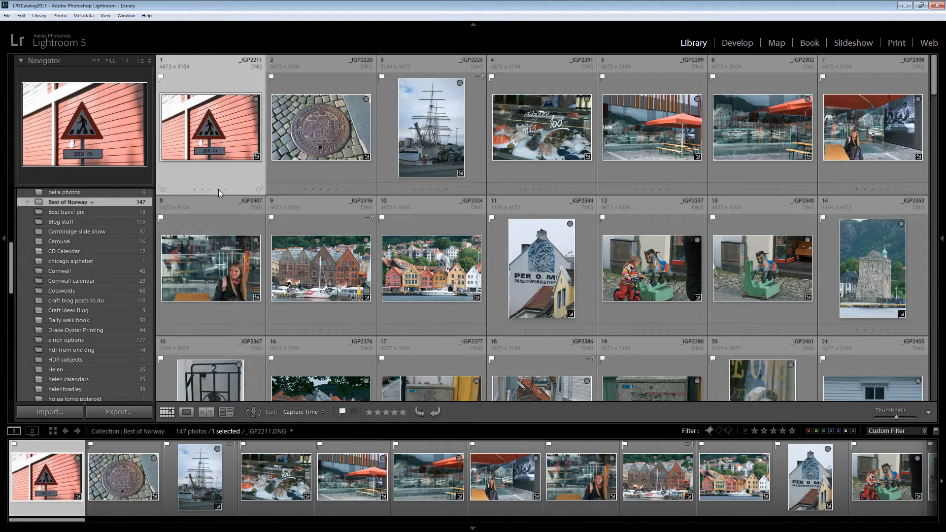
pyautogui.hotkey('shift', 'b')
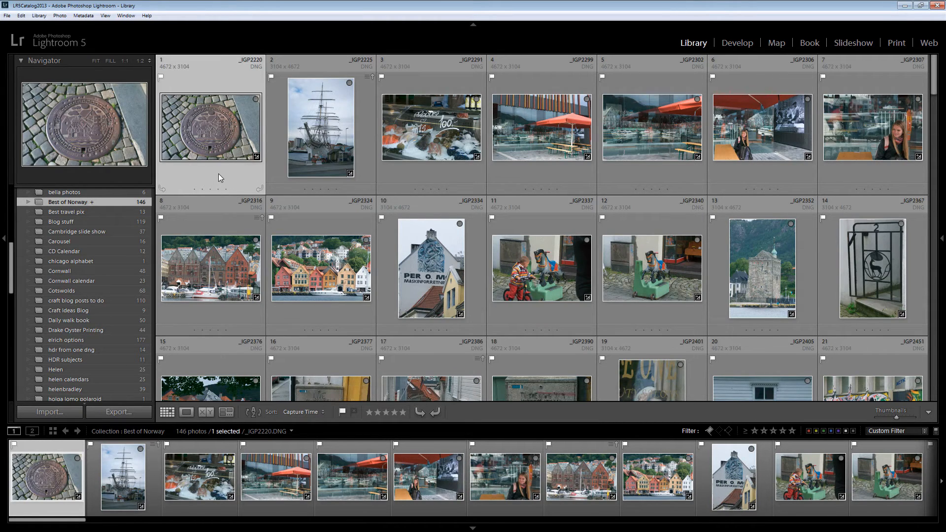
pyautogui.hotkey('shift', 'b')
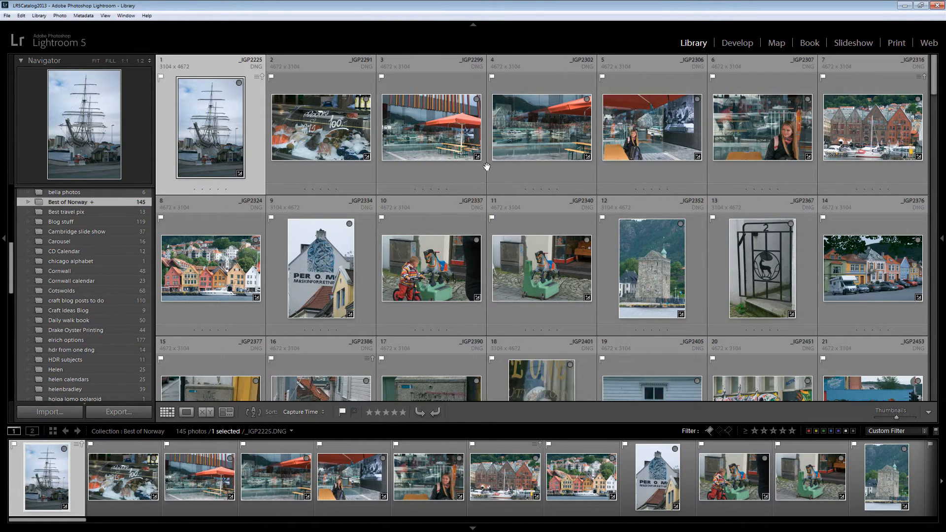
pyautogui.click(446, 175)
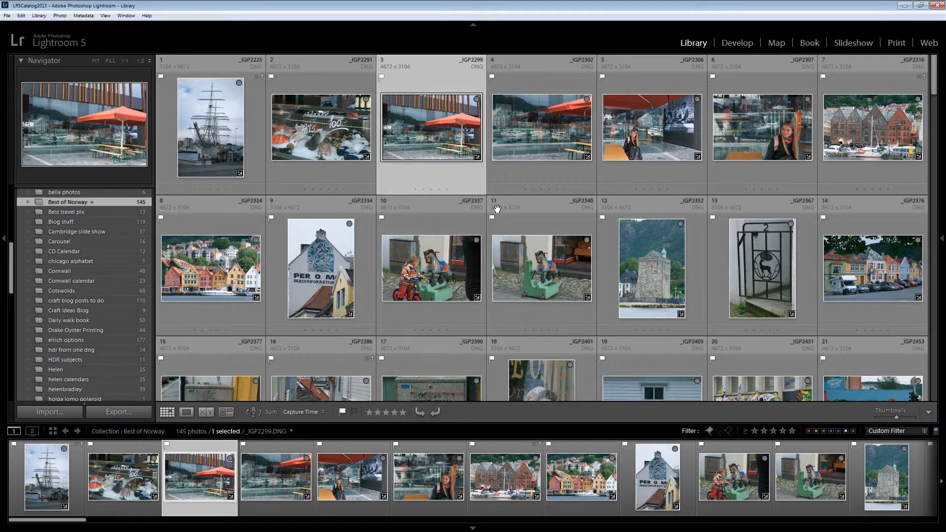
pyautogui.hotkey('shift', 'b')
# Remove photos _IGP2306, _IGP2307, _IGP2340 and _IGP2377 from the Best of Norway target collection
pyautogui.click(550, 172)
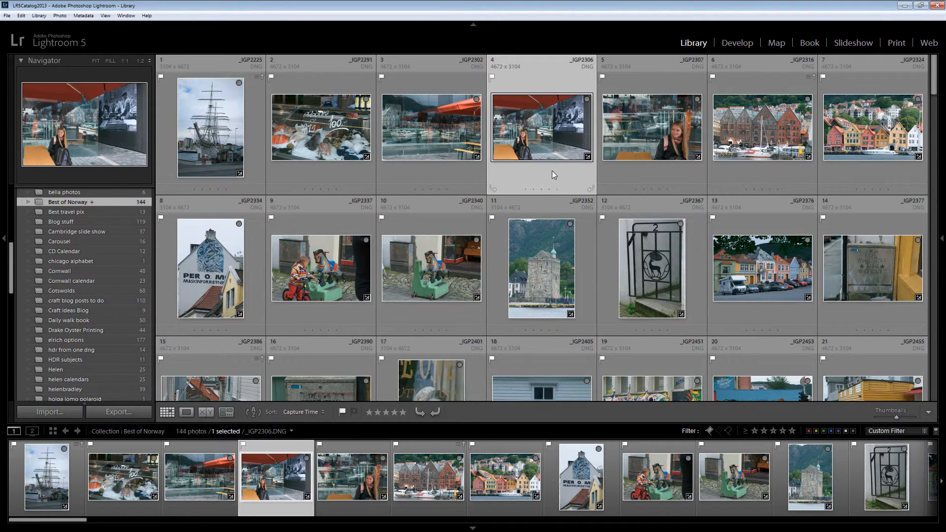
pyautogui.hotkey('shift', 'b')
pyautogui.hotkey('shift', 'b')
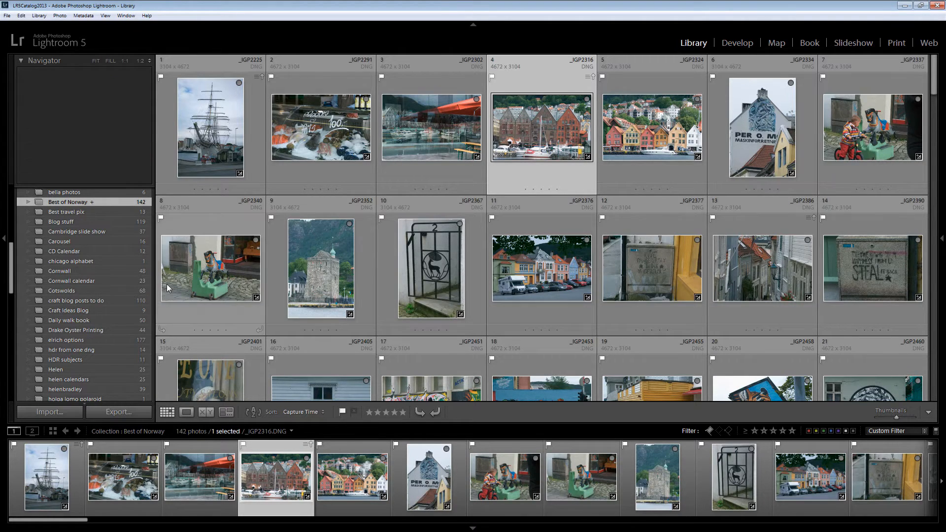
pyautogui.click(228, 319)
pyautogui.hotkey('shift', 'b')
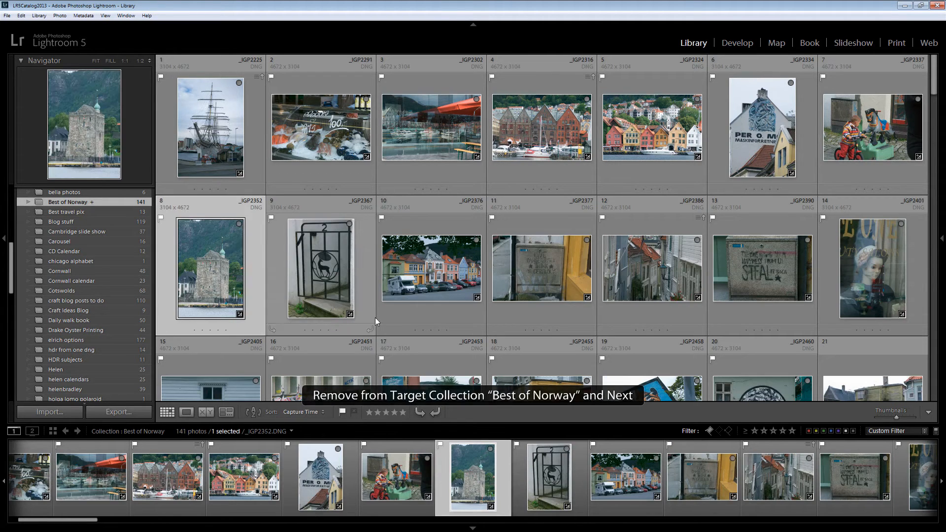
pyautogui.click(556, 316)
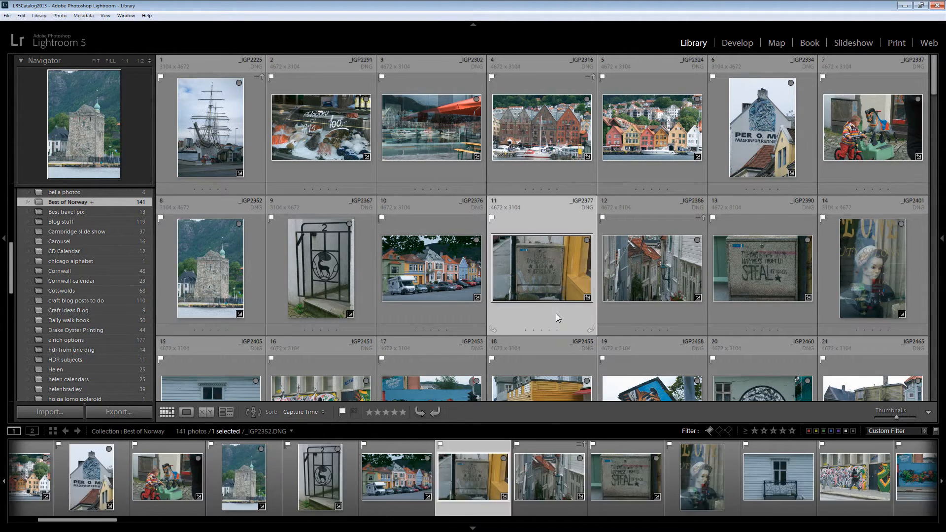
pyautogui.hotkey('shift', 'b')
pyautogui.scroll(-2, 556, 313)
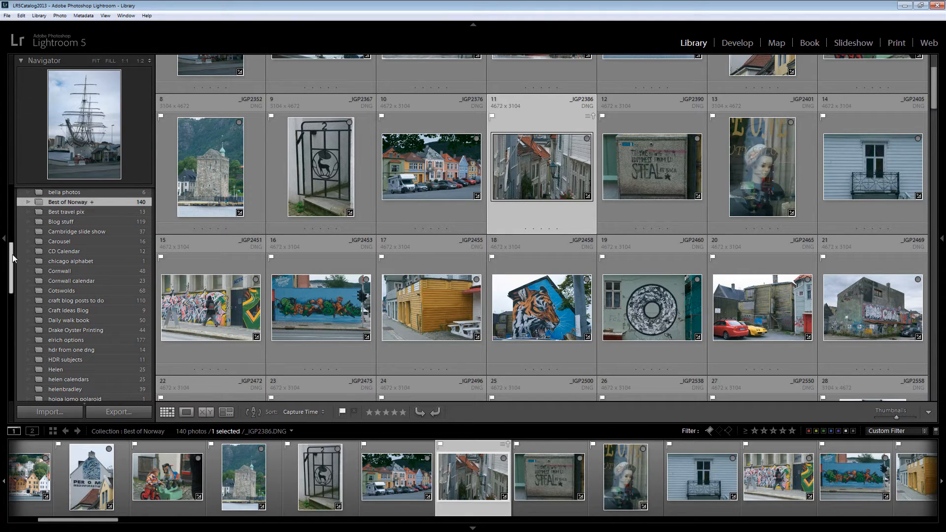
# Expand the Folders list and open the 2012-08-31 Norway folder
pyautogui.moveTo(11, 261); pyautogui.dragTo(12, 211)
pyautogui.click(22, 210)
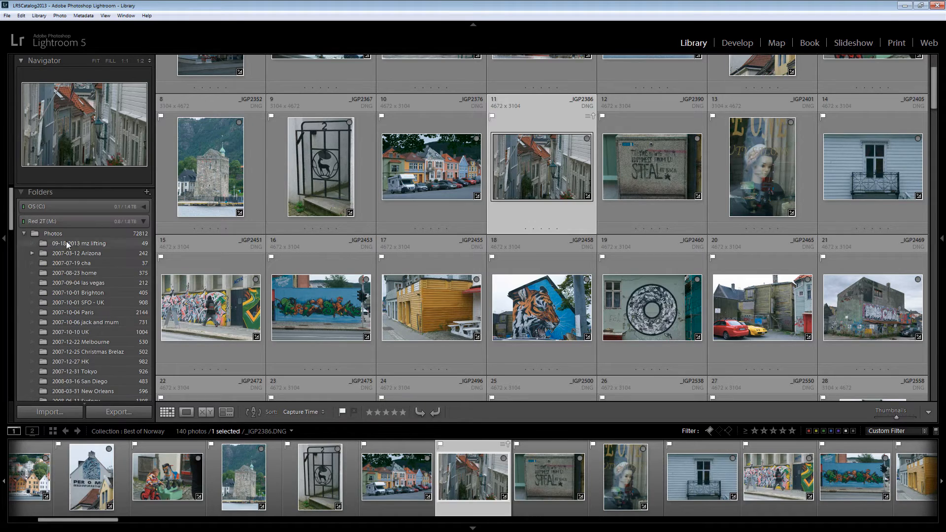
pyautogui.scroll(-10, 79, 276)
pyautogui.scroll(-8, 103, 337)
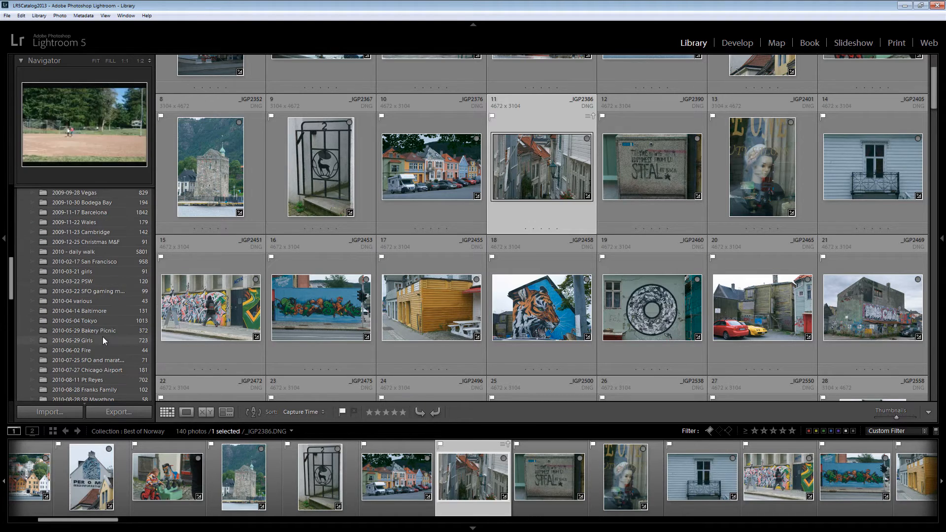
pyautogui.scroll(-6, 113, 371)
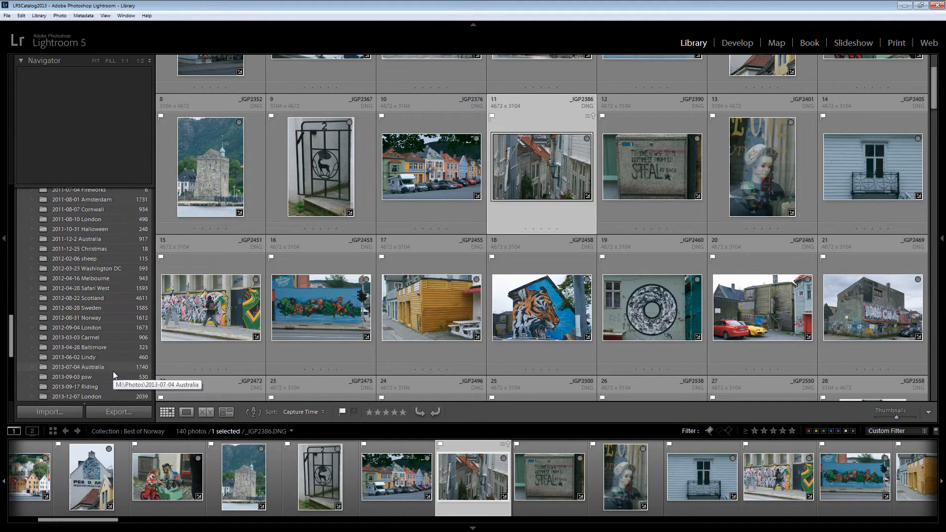
pyautogui.click(97, 319)
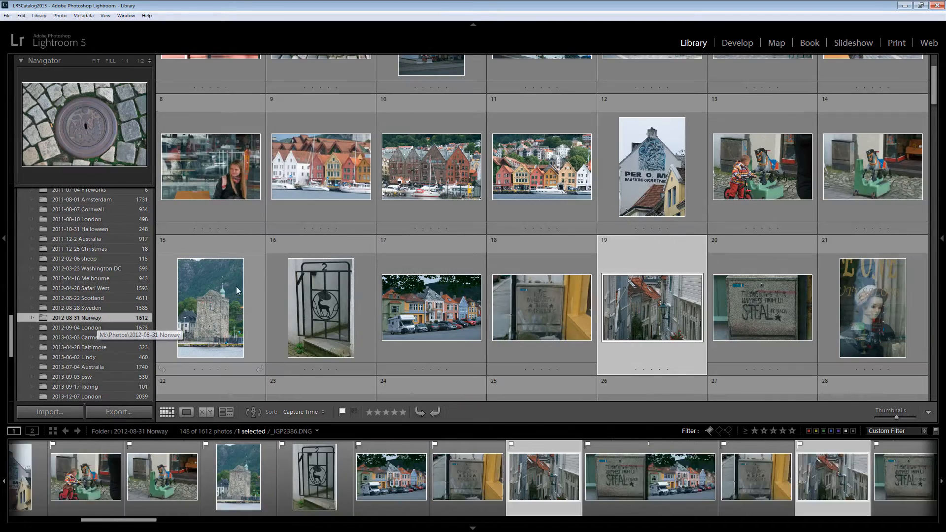
# Look through the filtered Norway photos and switch the filter preset to Filters Off
pyautogui.scroll(-5, 520, 318)
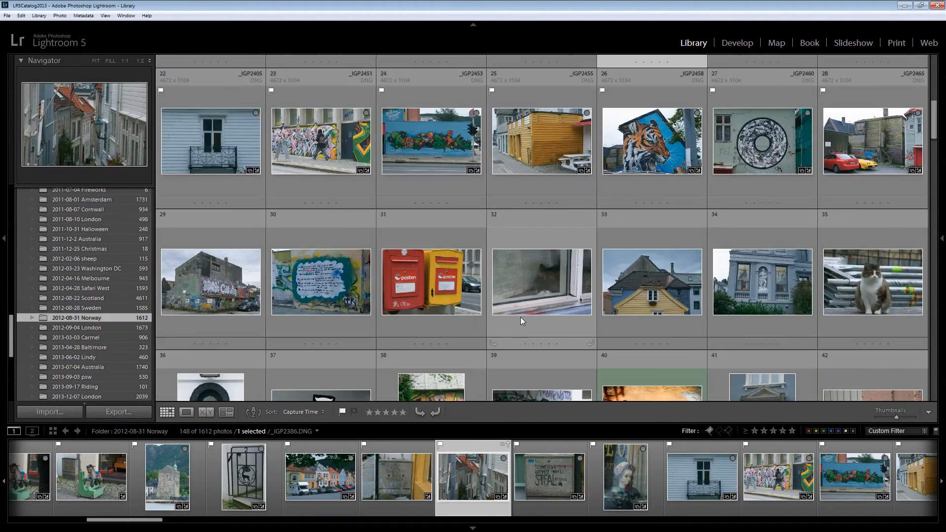
pyautogui.scroll(-15, 610, 246)
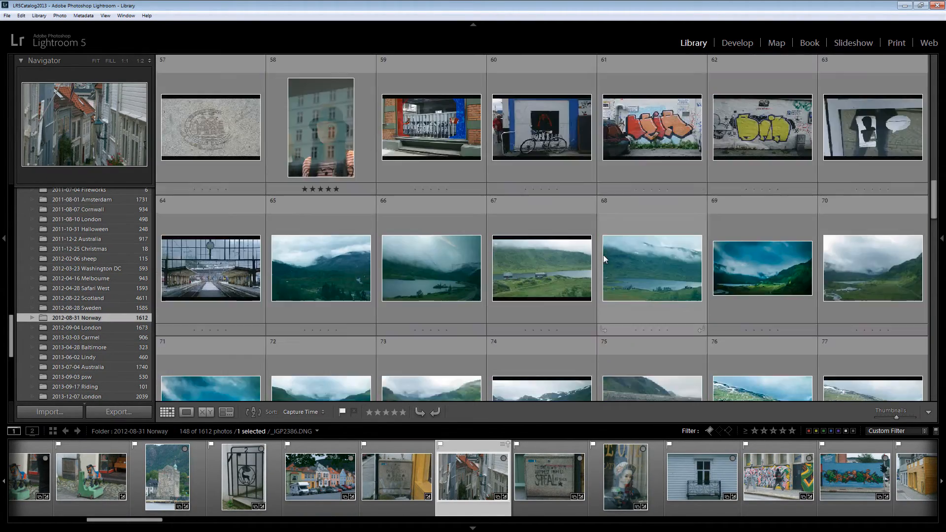
pyautogui.scroll(-6, 437, 303)
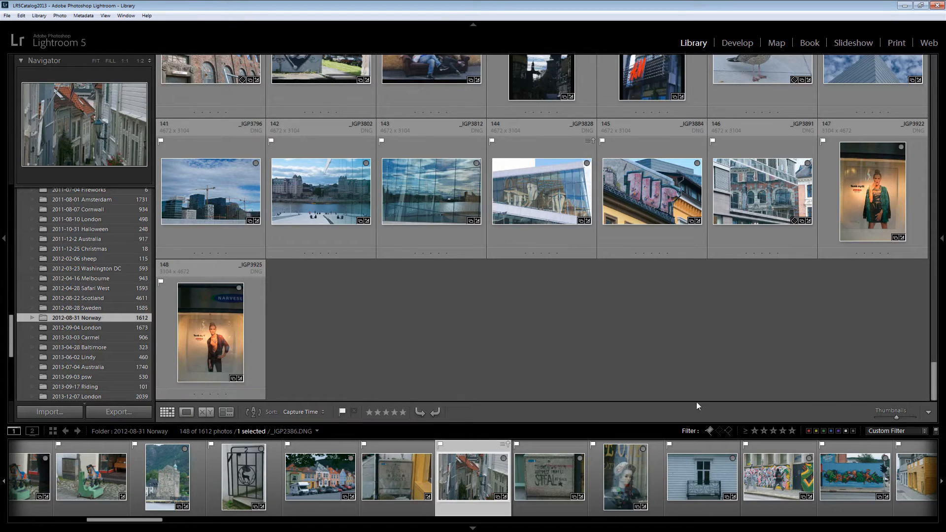
pyautogui.click(889, 432)
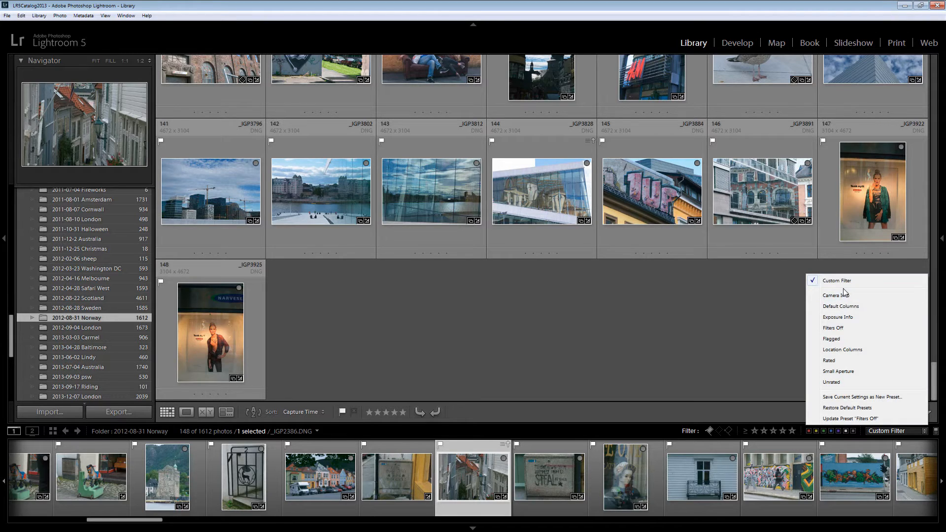
pyautogui.click(832, 329)
# Find photo _IGP2491 in the Norway folder, add it to the Best of Norway target collection and advance to the next photo
pyautogui.scroll(-5, 392, 276)
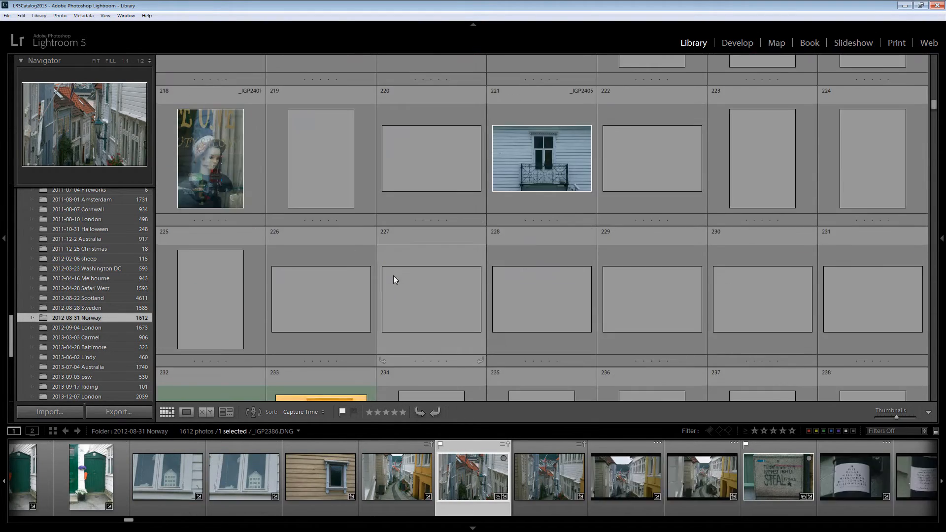
pyautogui.scroll(-3, 407, 202)
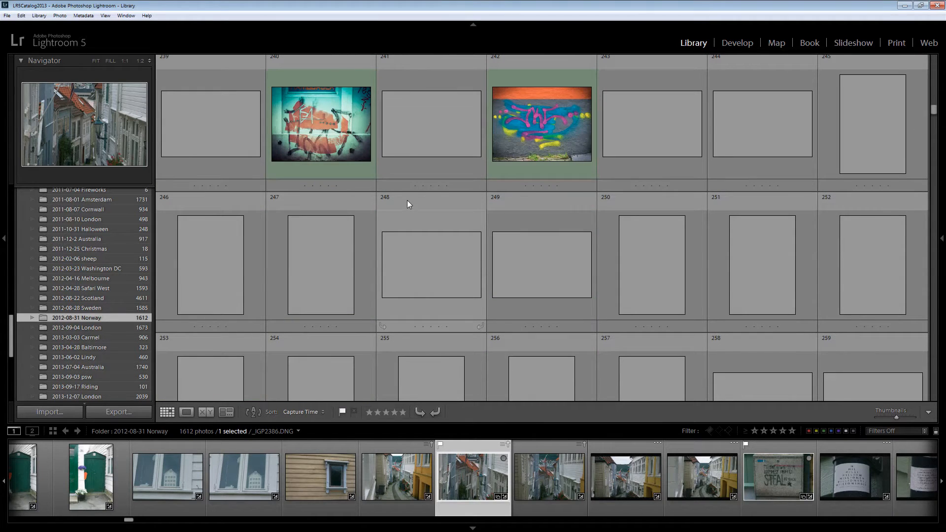
pyautogui.scroll(-1, 408, 207)
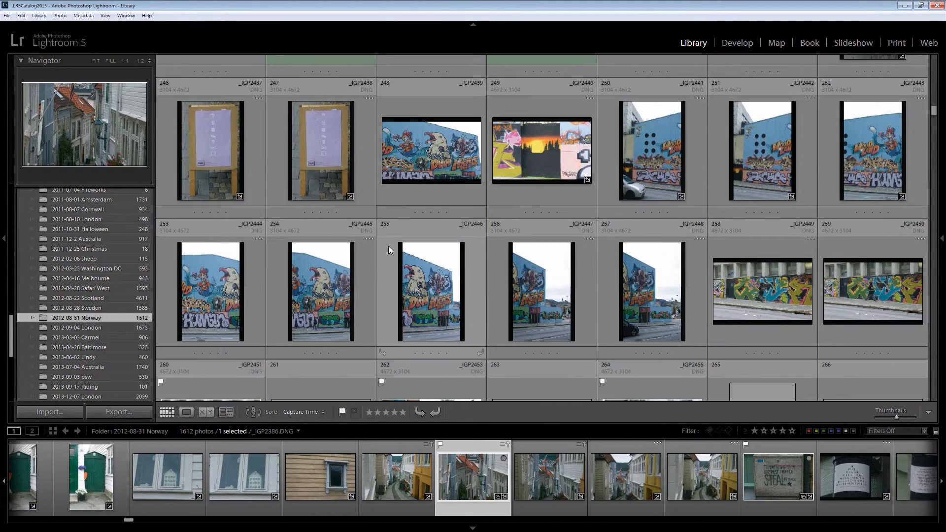
pyautogui.scroll(-2, 610, 267)
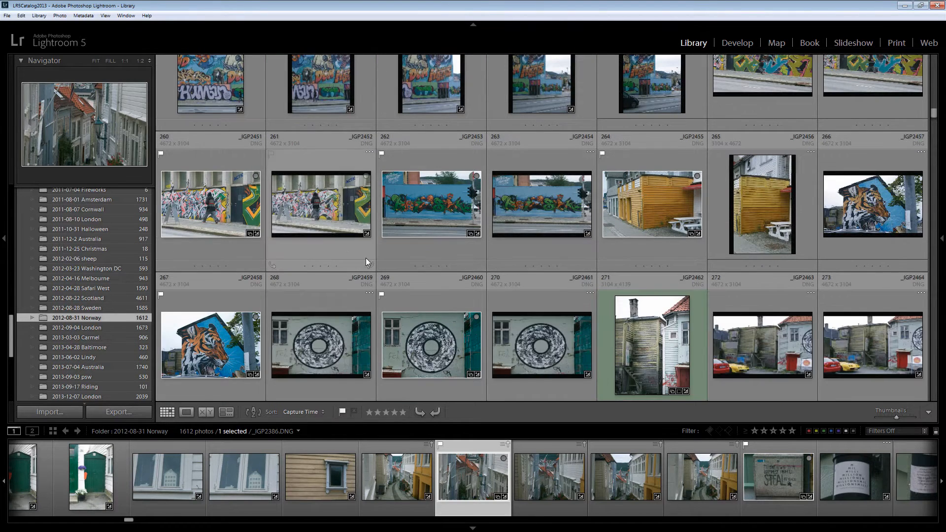
pyautogui.scroll(-1, 345, 254)
pyautogui.scroll(-2, 344, 256)
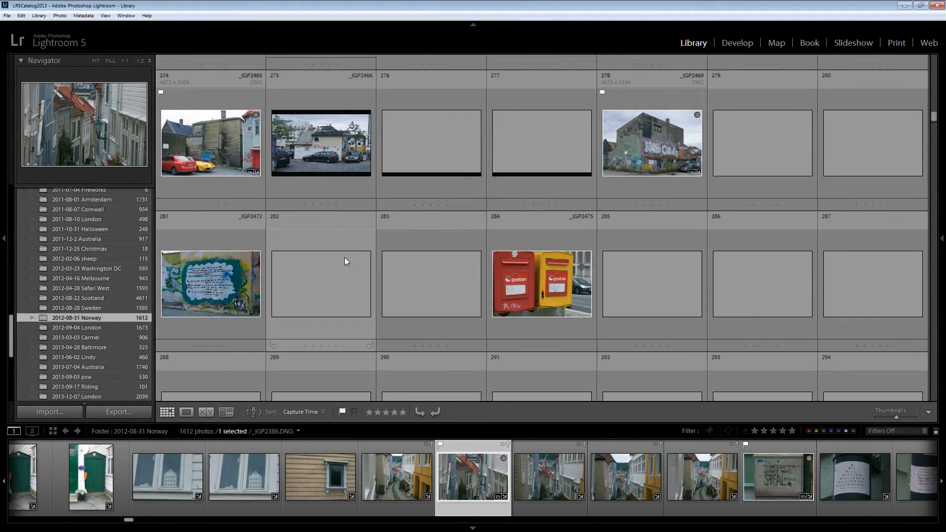
pyautogui.scroll(-2, 333, 286)
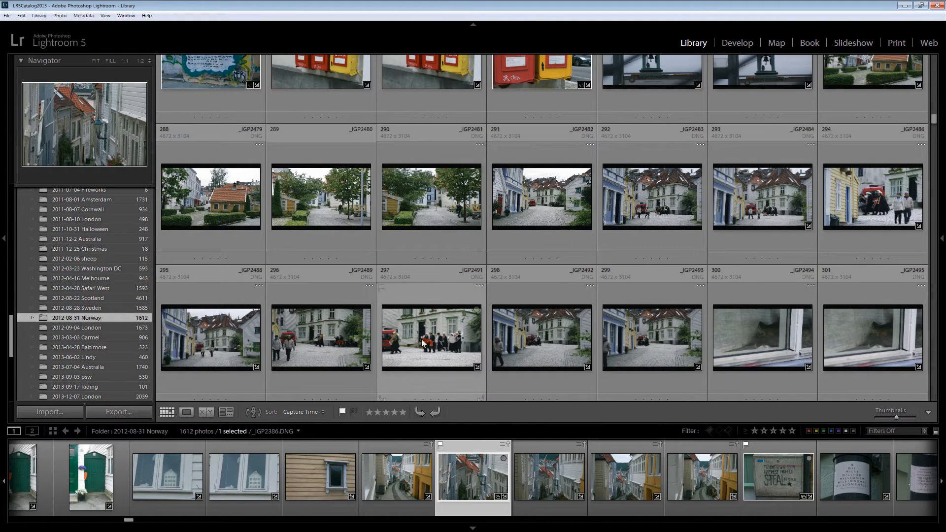
pyautogui.click(426, 298)
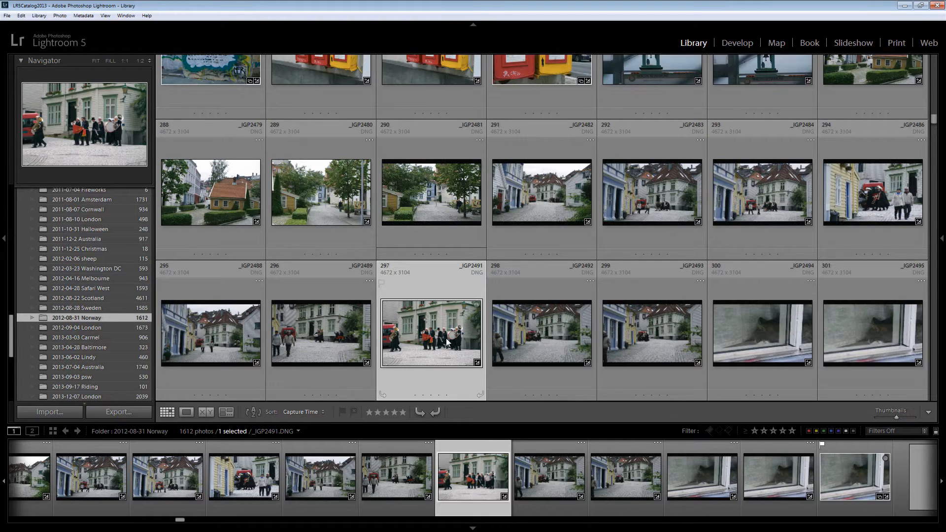
pyautogui.hotkey('shift', 'b')
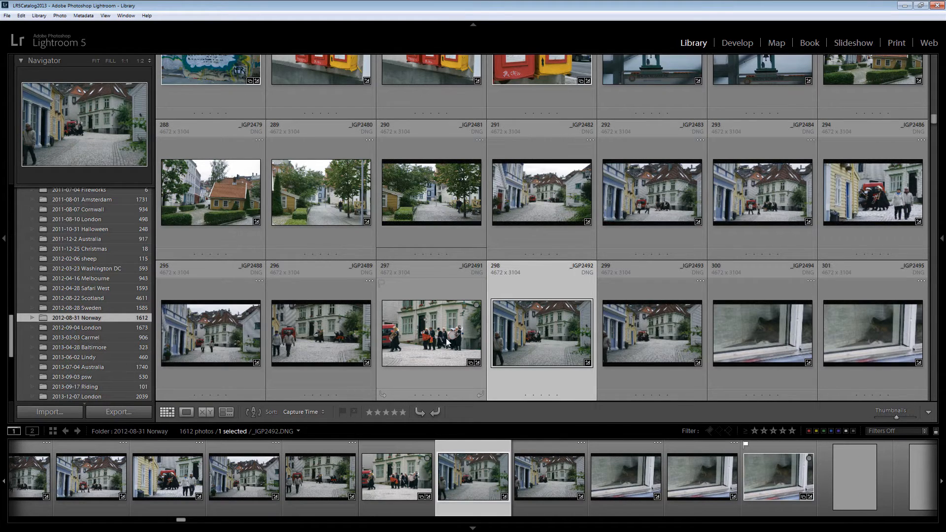
# Add photo _IGP2508 to the Best of Norway target collection, list the collections containing it, and reselect the photo
pyautogui.scroll(-3, 442, 329)
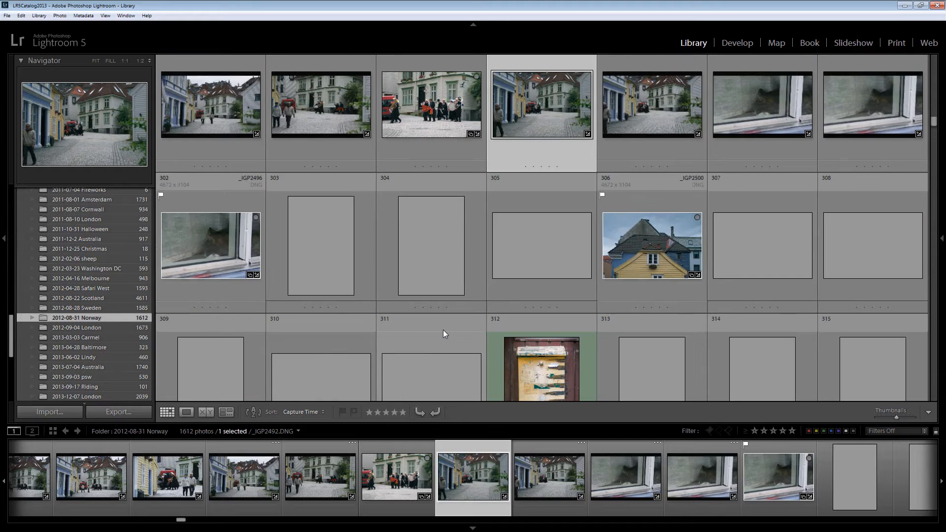
pyautogui.scroll(-2, 443, 329)
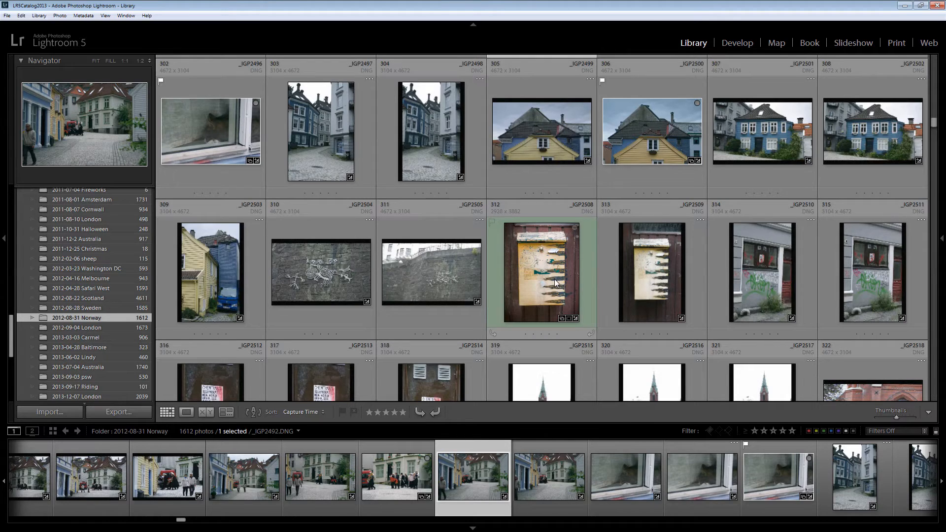
pyautogui.click(584, 291)
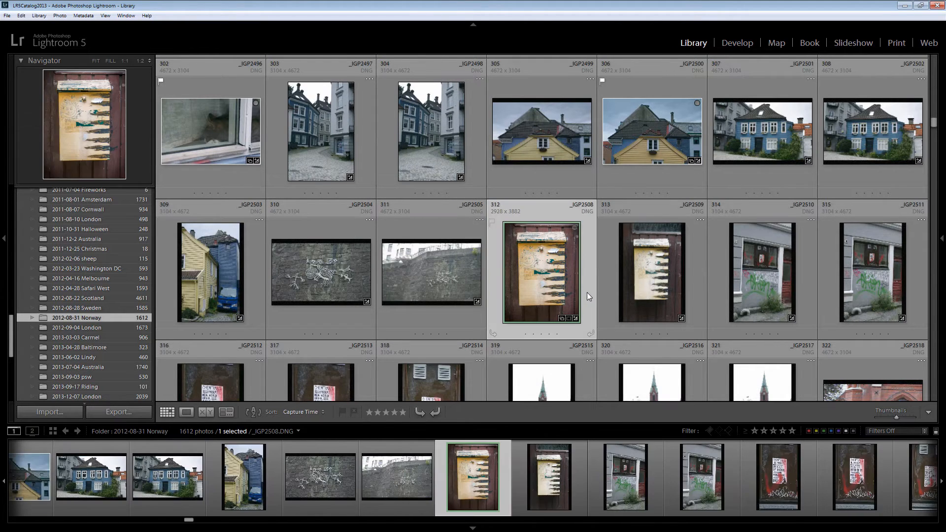
pyautogui.hotkey('shift', 'b')
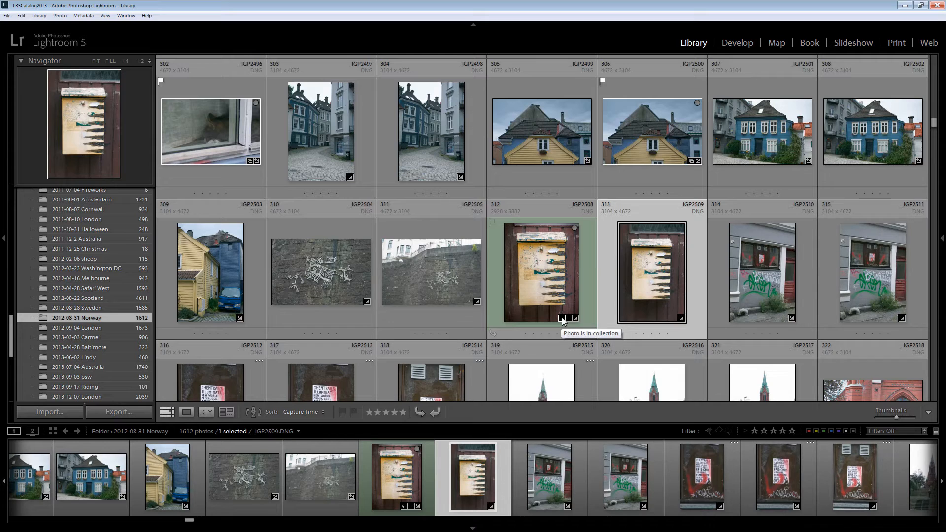
pyautogui.click(562, 319)
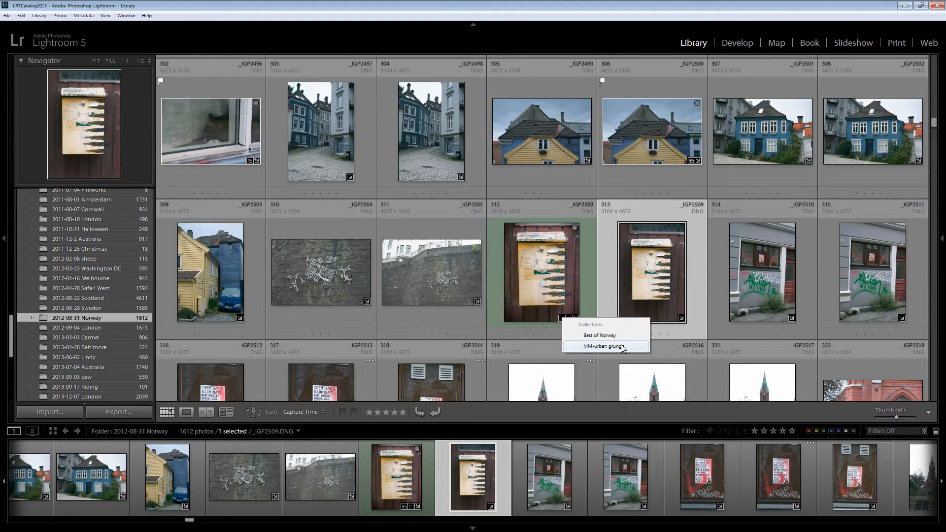
pyautogui.click(590, 306)
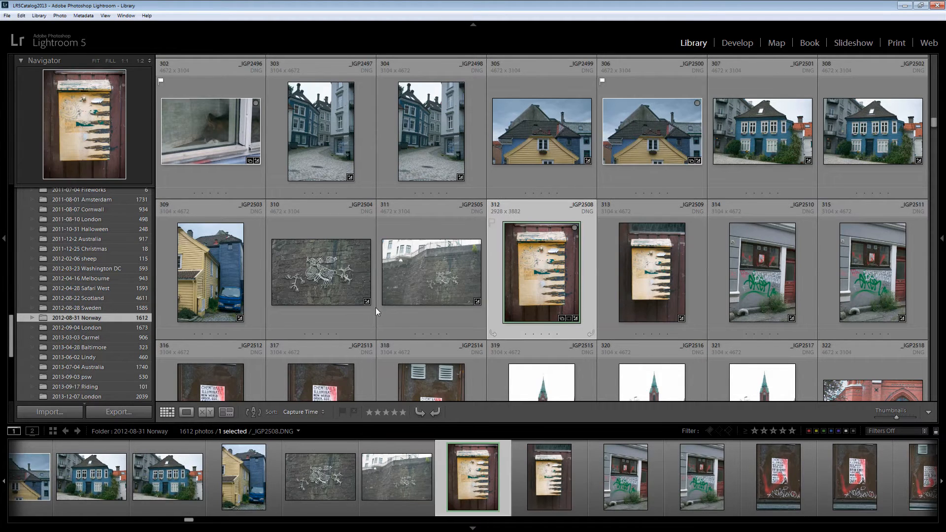
# Expand the Collections list and open the Best of Norway collection
pyautogui.moveTo(11, 339); pyautogui.dragTo(12, 386)
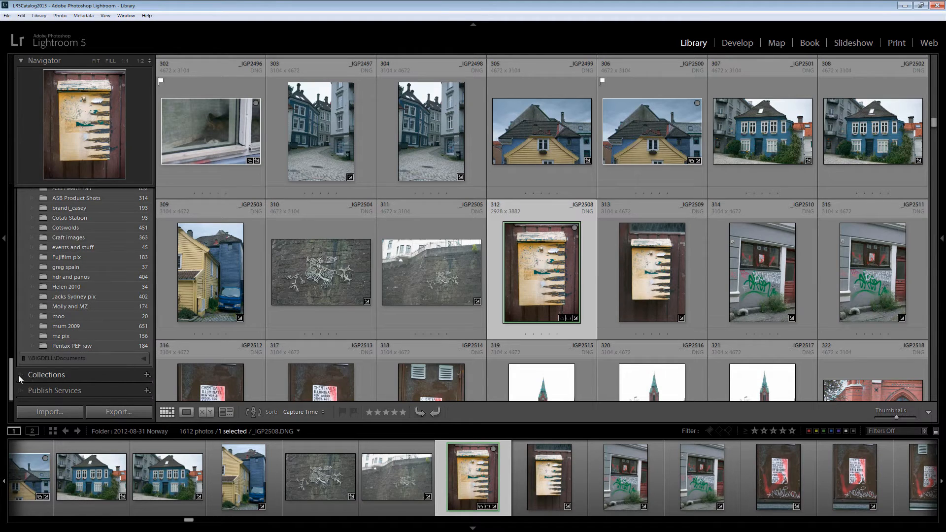
pyautogui.click(19, 375)
pyautogui.scroll(15, 81, 239)
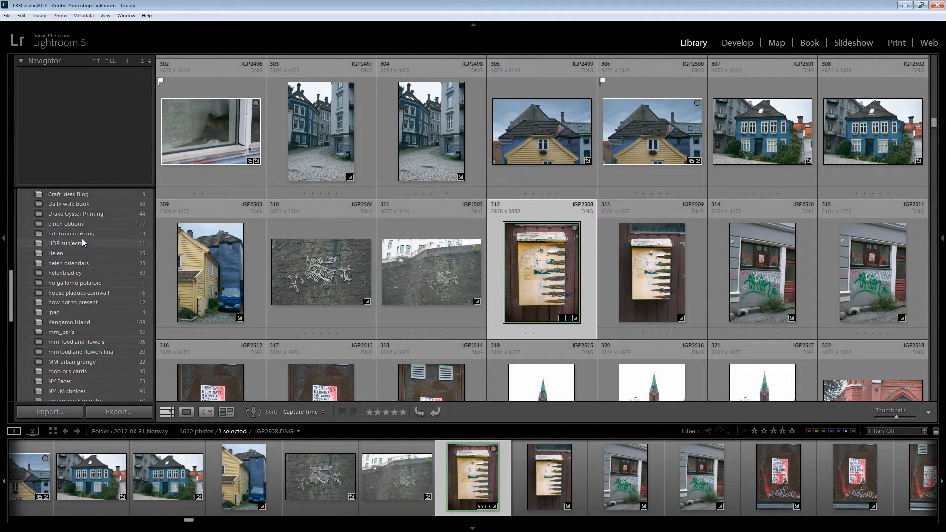
pyautogui.click(87, 250)
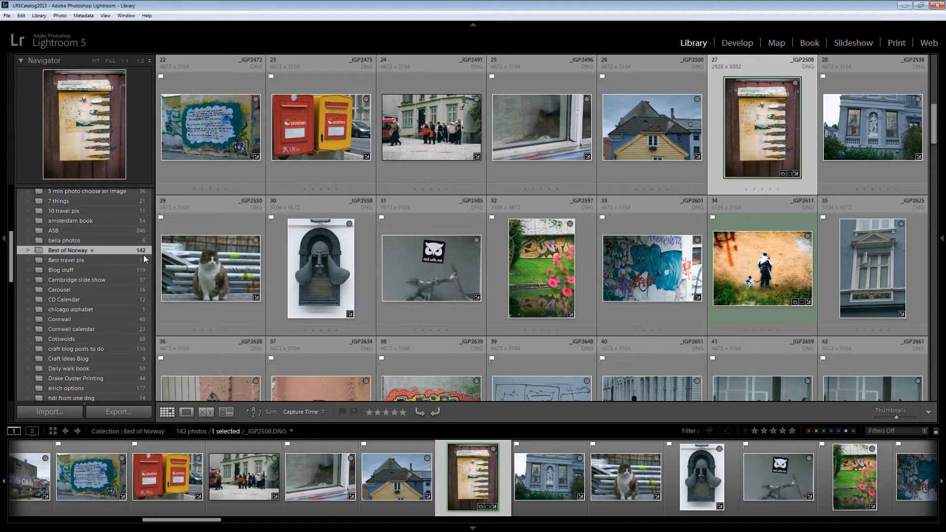
pyautogui.click(99, 250)
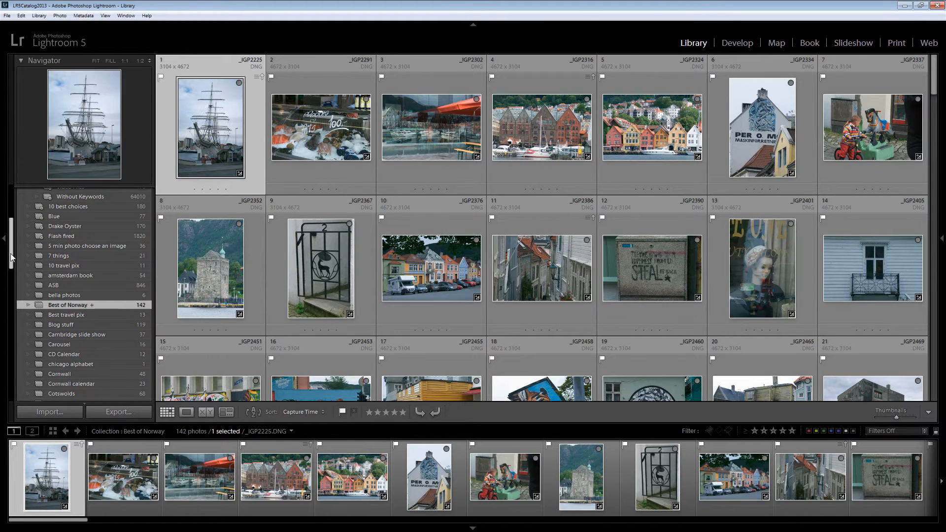
# Return to the 2012-08-31 Norway folder from the Best of Norway collection
pyautogui.scroll(5, 16, 247)
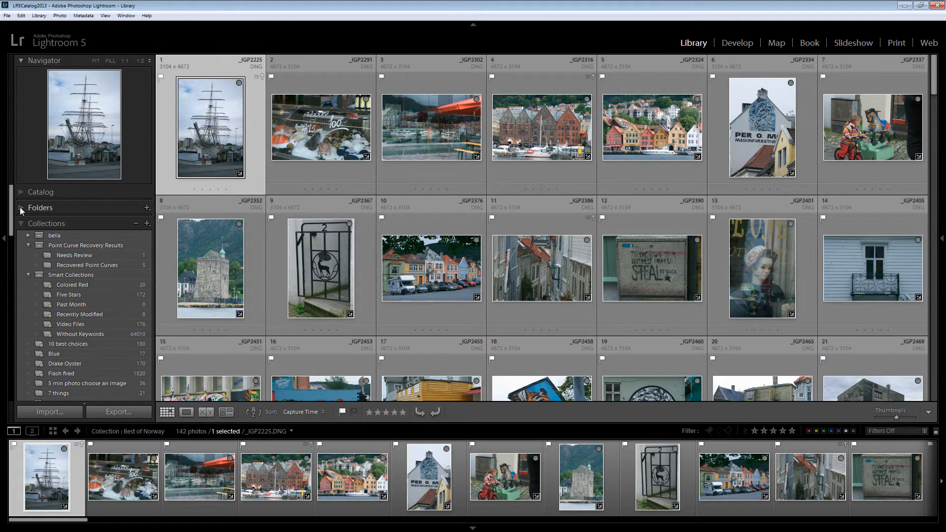
pyautogui.click(20, 208)
pyautogui.scroll(-10, 84, 298)
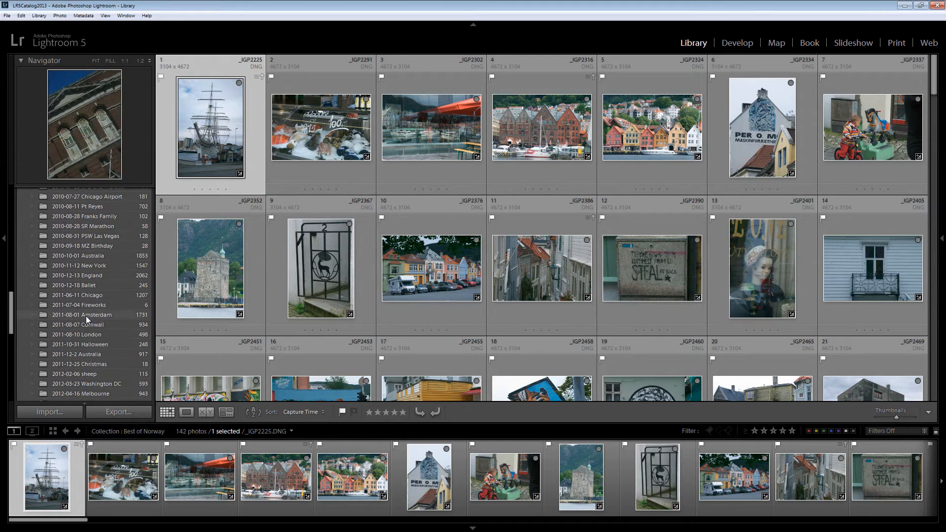
pyautogui.scroll(-8, 93, 331)
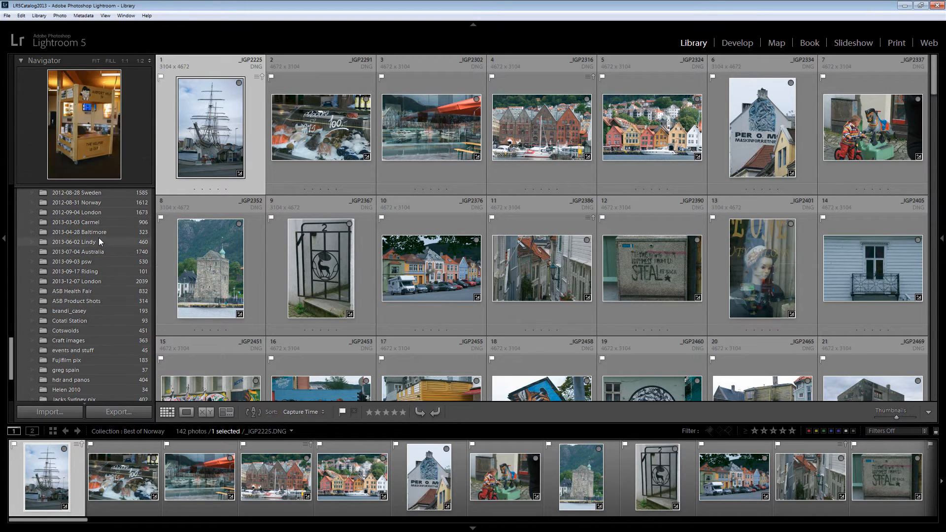
pyautogui.click(100, 202)
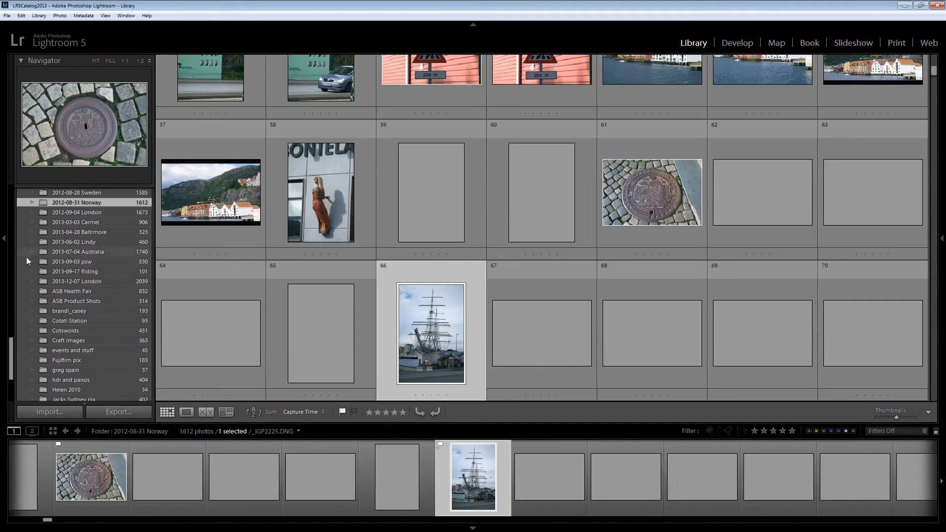
# Add photo _IGP2233 from the Norway folder to the Best of Norway collection
pyautogui.scroll(-5, 10, 354)
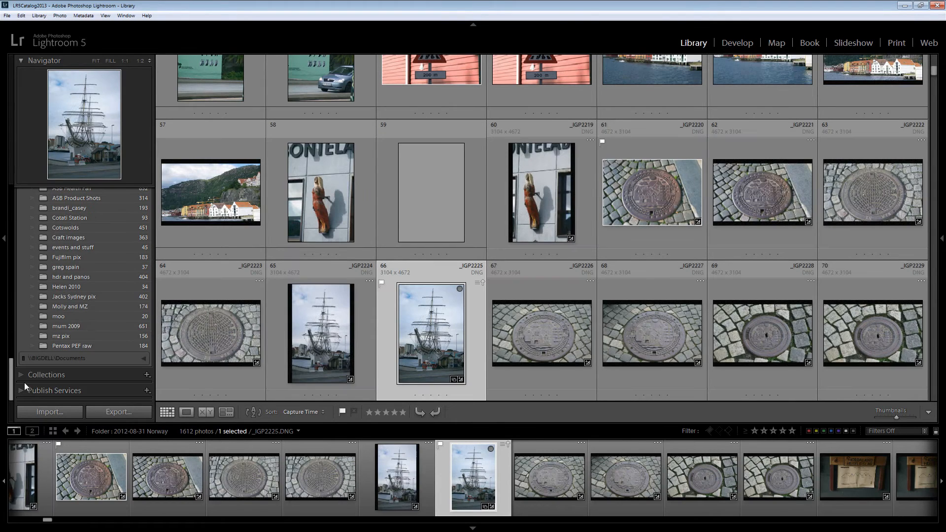
pyautogui.click(19, 376)
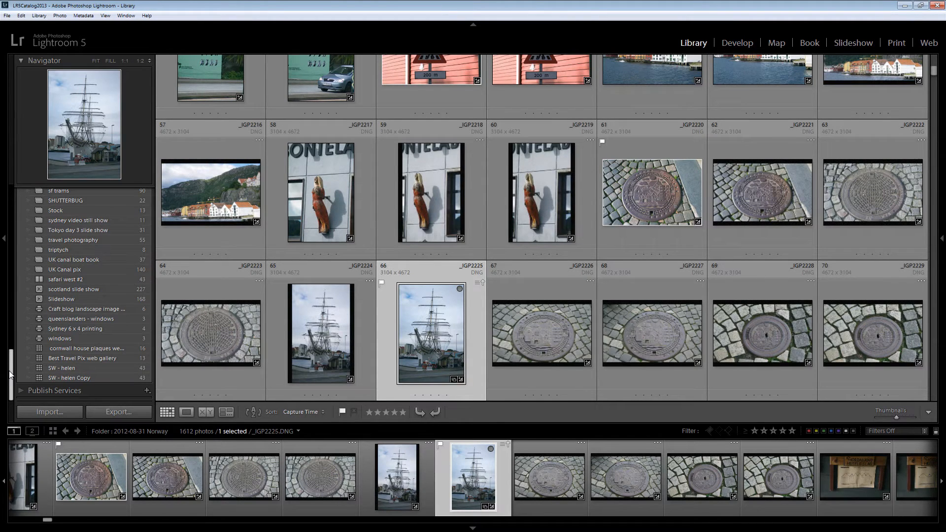
pyautogui.moveTo(10, 375); pyautogui.dragTo(29, 256)
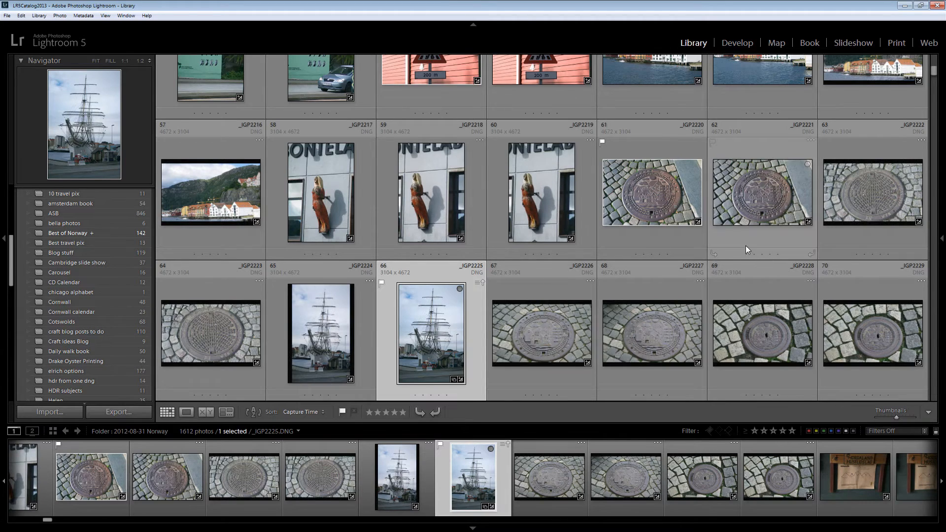
pyautogui.scroll(-6, 746, 245)
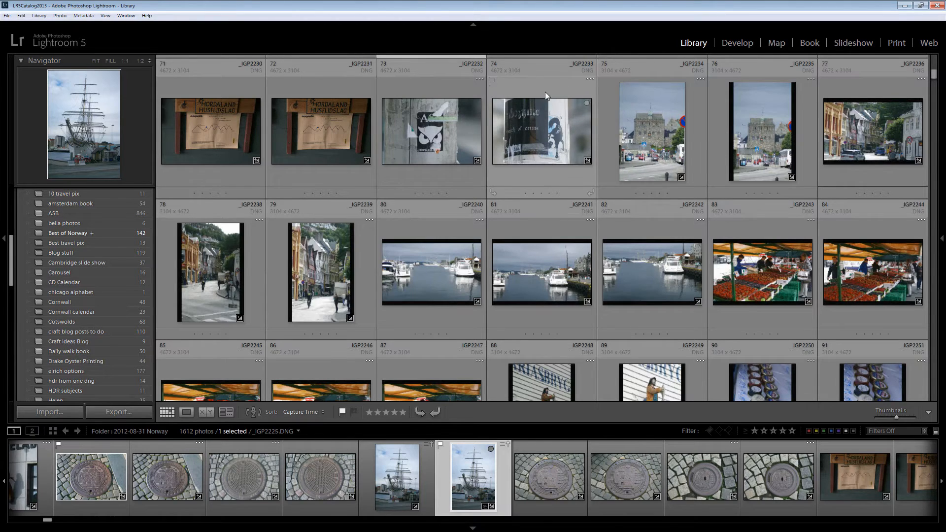
pyautogui.click(545, 92)
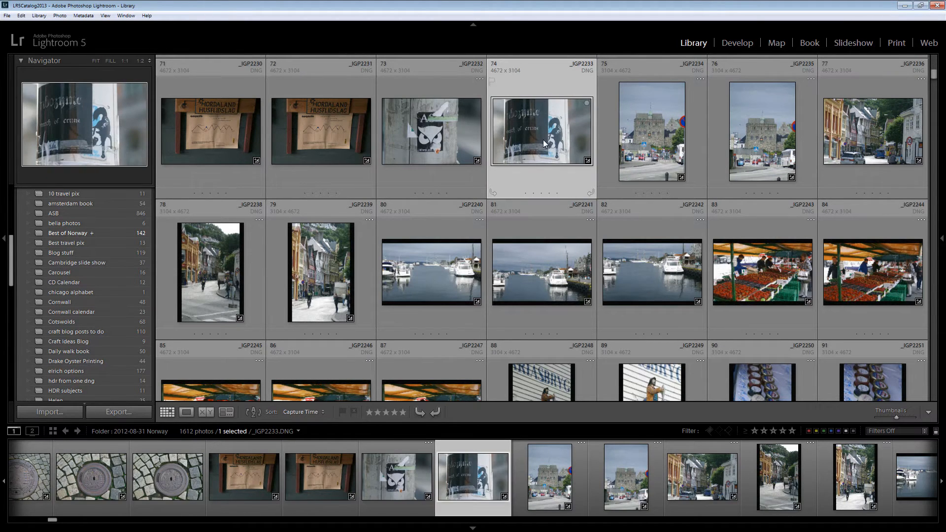
pyautogui.moveTo(543, 140); pyautogui.dragTo(111, 235)
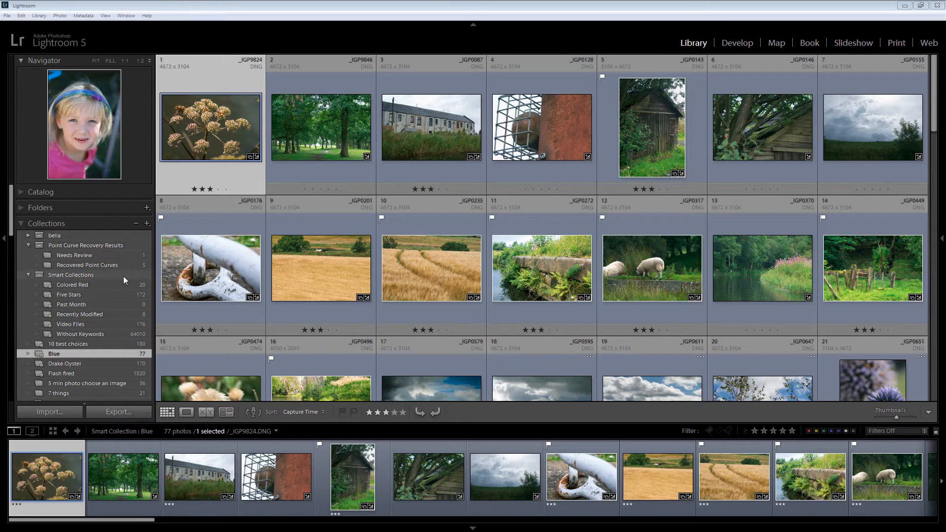
# Start a new smart collection named London images with a rule for ratings greater than or equal to two stars
pyautogui.click(147, 224)
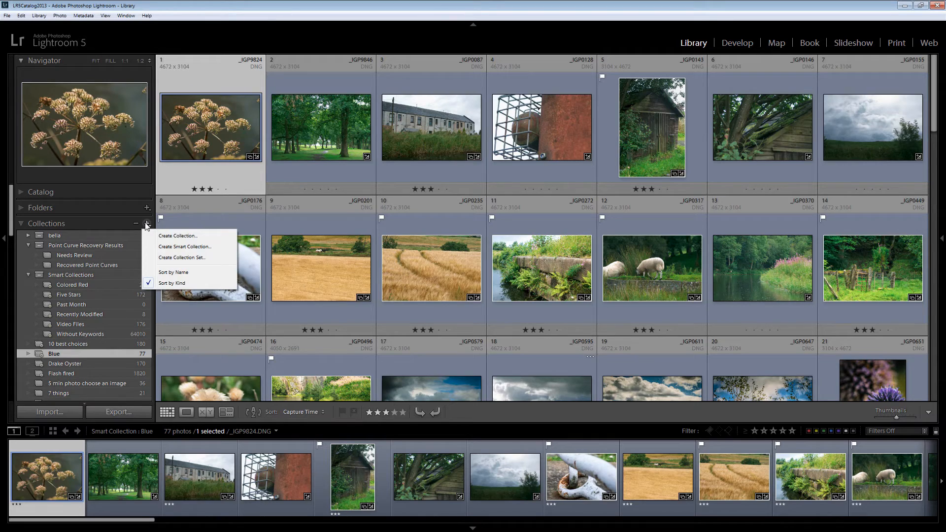
pyautogui.click(168, 247)
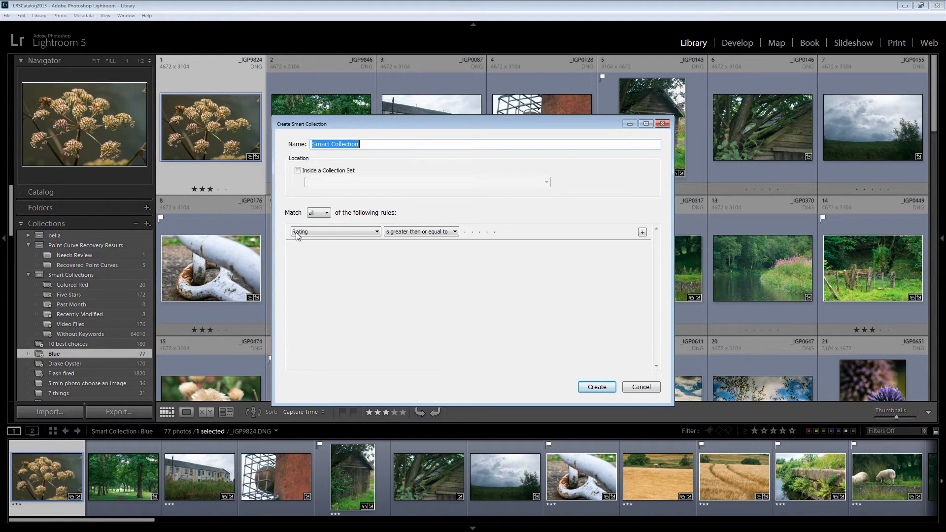
pyautogui.write('London images')
pyautogui.click(473, 233)
# Add a second rule requiring the source folder to contain London, and create the smart collection
pyautogui.click(642, 233)
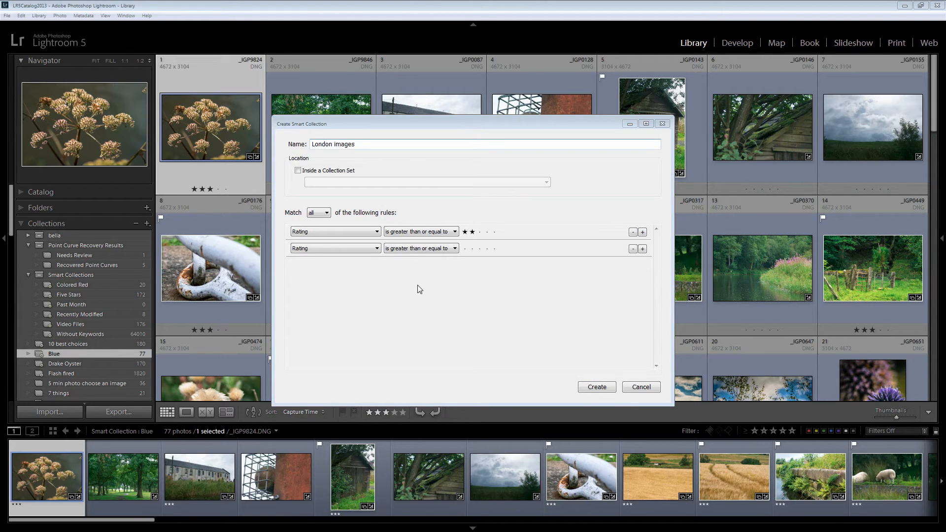
pyautogui.click(377, 249)
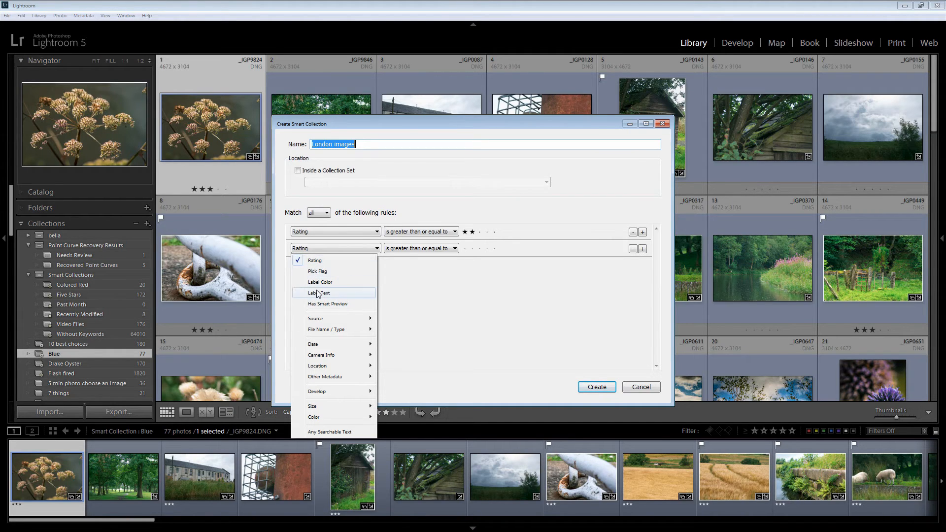
pyautogui.moveTo(332, 321)
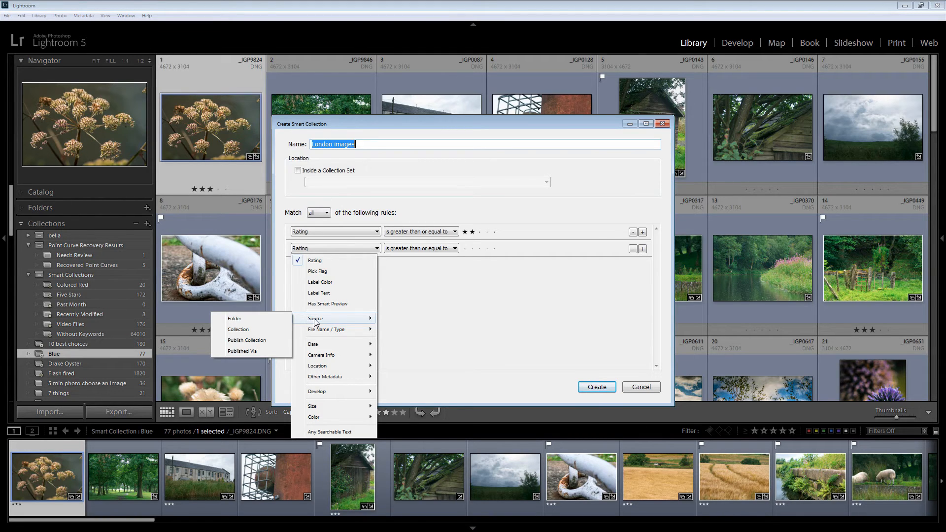
pyautogui.click(237, 321)
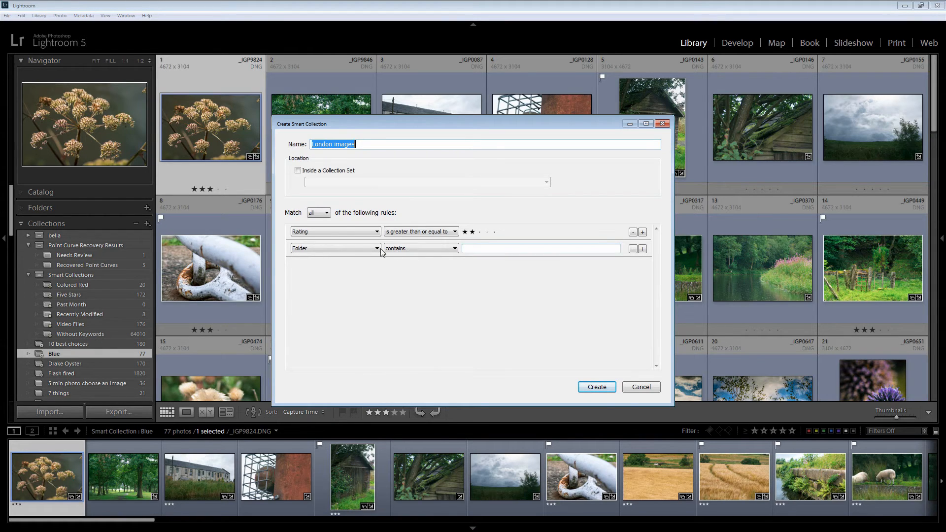
pyautogui.click(454, 250)
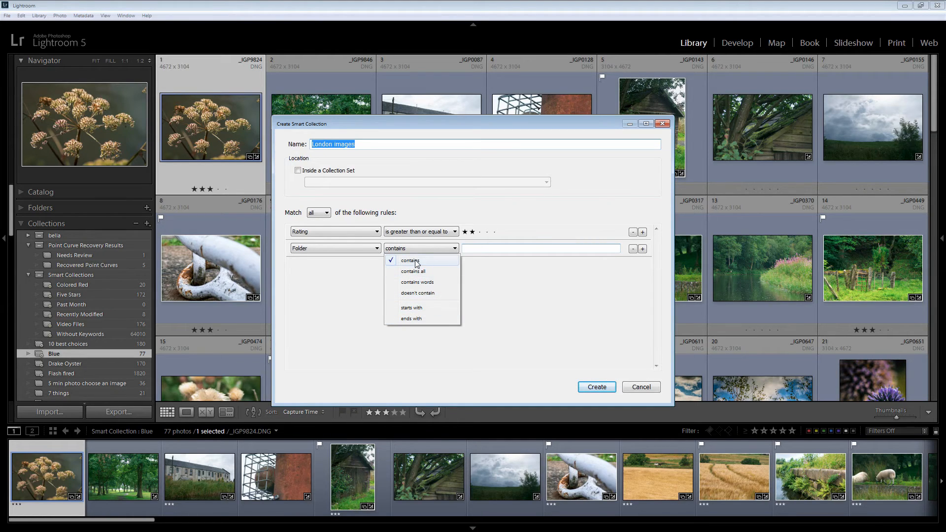
pyautogui.click(483, 248)
pyautogui.click(485, 248)
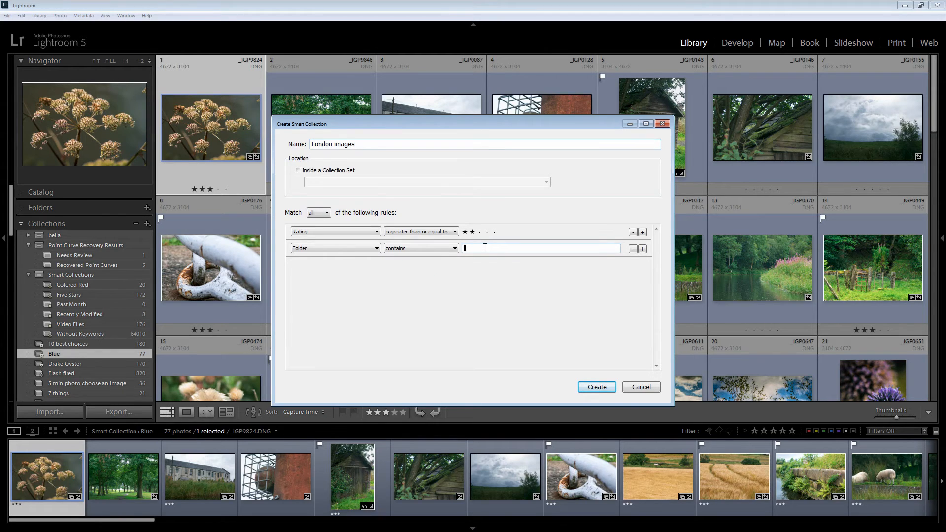
pyautogui.write('London')
pyautogui.click(595, 389)
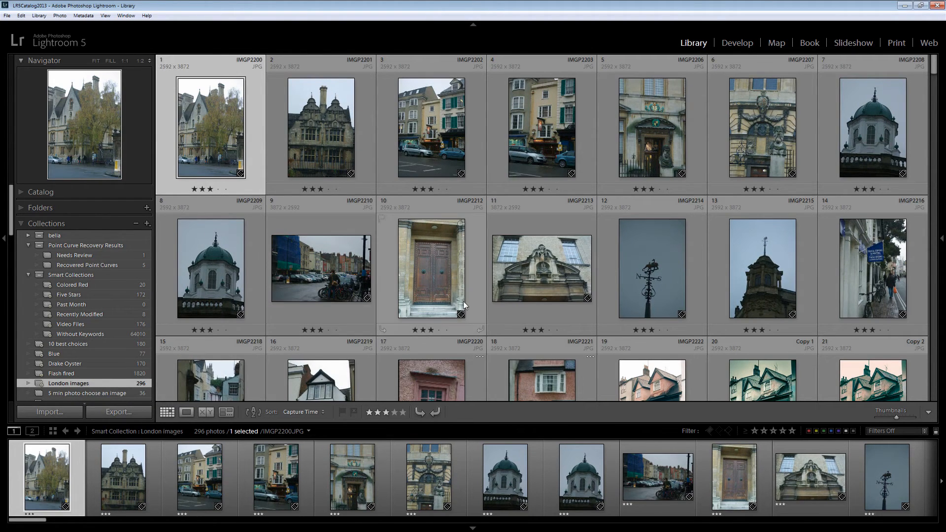
# Browse the London images collection, select photo _IGP4439 near its end and go to its folder in the Library
pyautogui.scroll(-3, 525, 255)
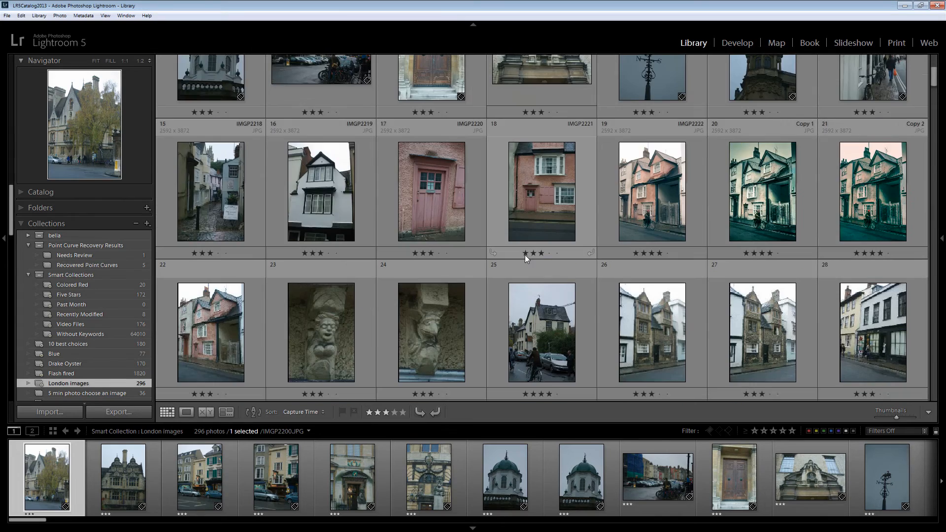
pyautogui.scroll(-9, 525, 256)
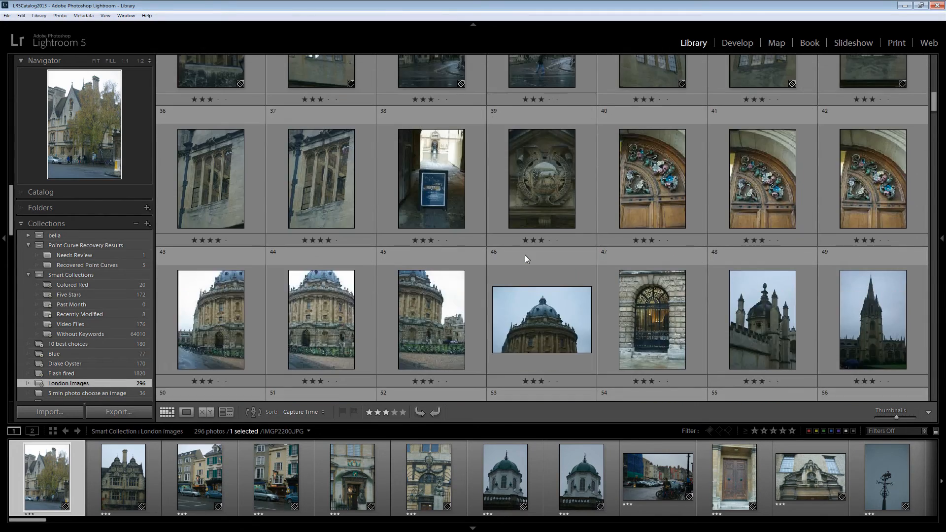
pyautogui.scroll(-6, 488, 293)
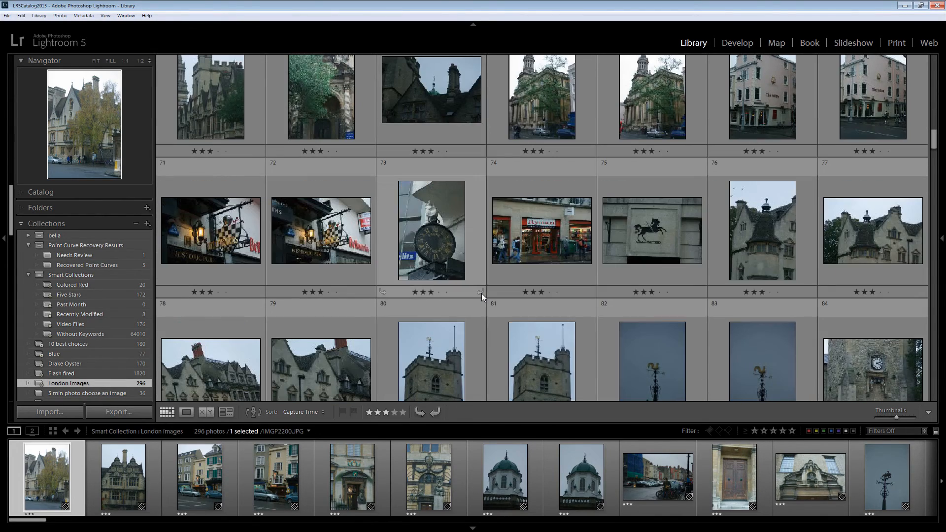
pyautogui.moveTo(933, 140); pyautogui.dragTo(931, 393)
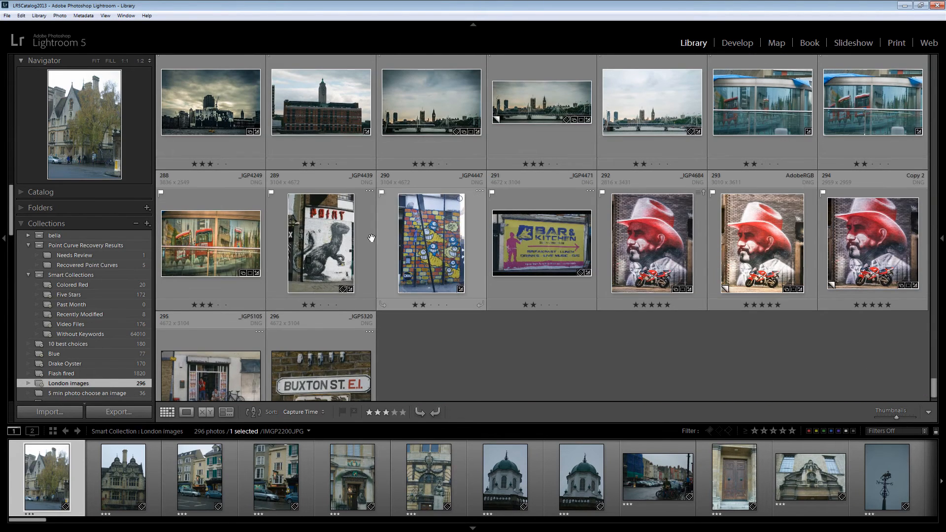
pyautogui.hotkey('ctrl', 'd')
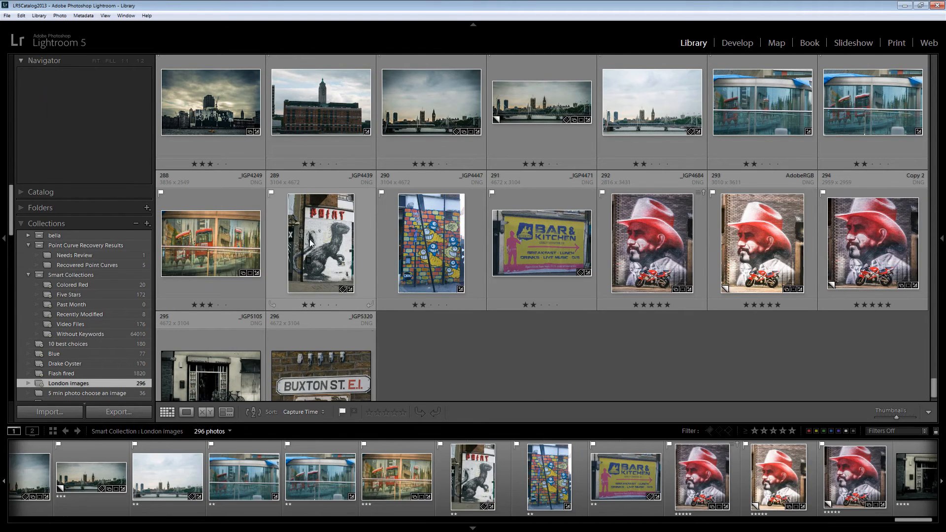
pyautogui.click(311, 244)
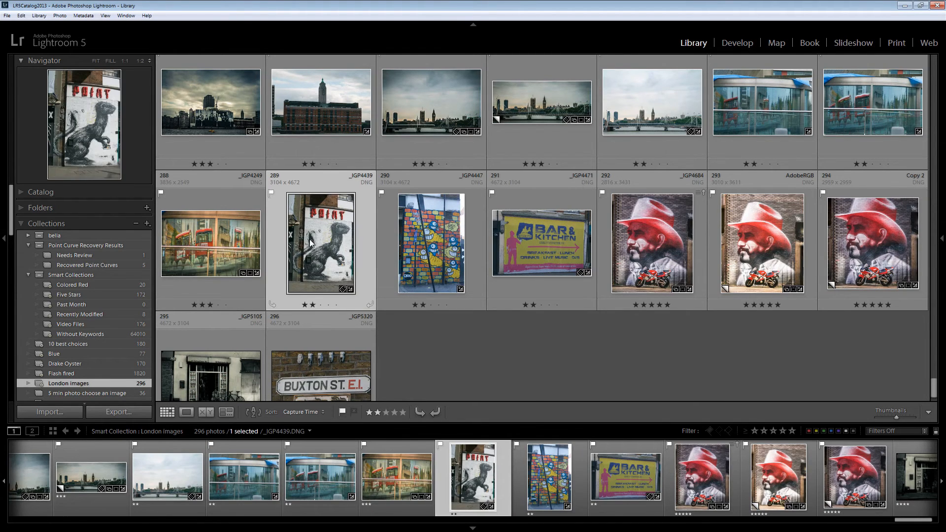
pyautogui.rightClick(310, 241)
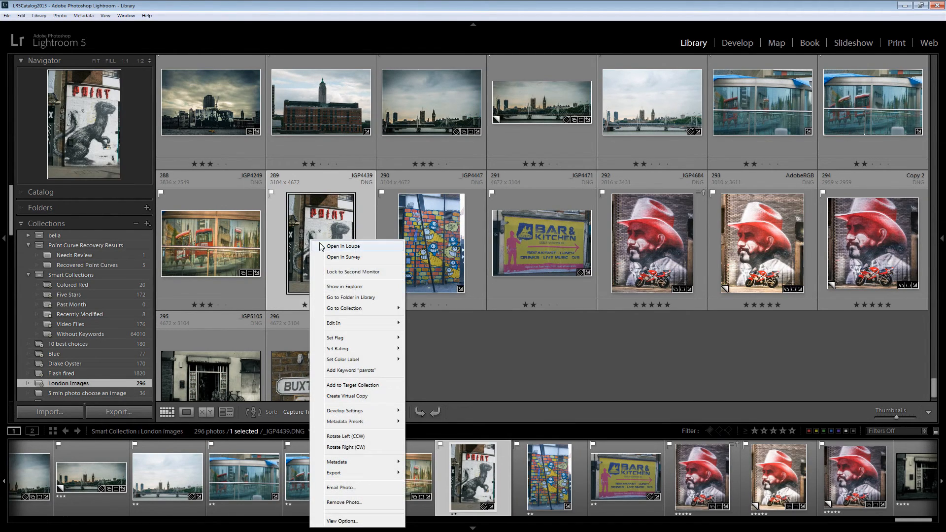
pyautogui.click(341, 298)
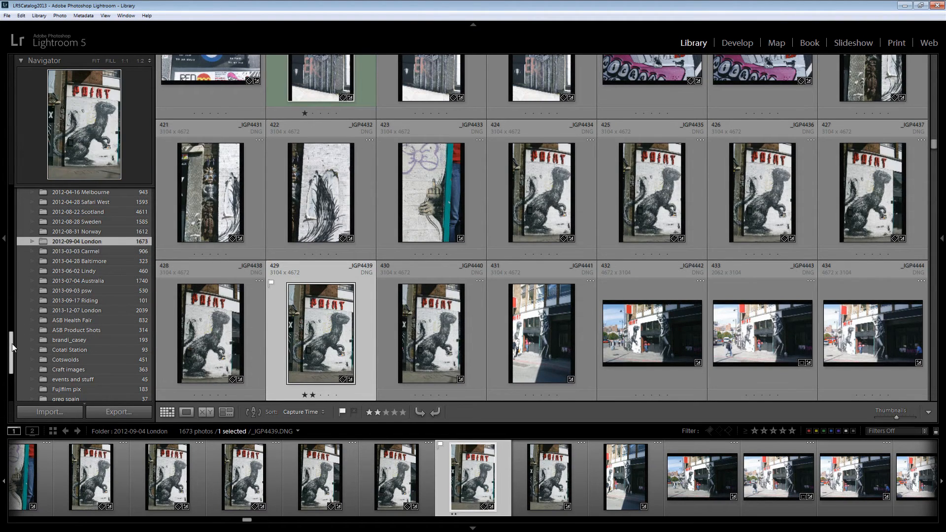
# Expand the Collections list and reopen the London images smart collection
pyautogui.moveTo(12, 344); pyautogui.dragTo(13, 371)
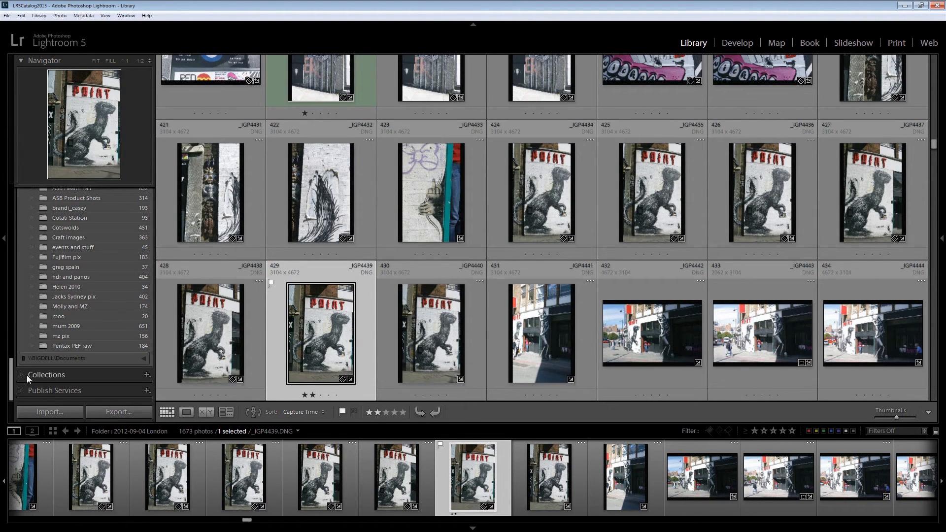
pyautogui.click(27, 374)
pyautogui.scroll(10, 88, 277)
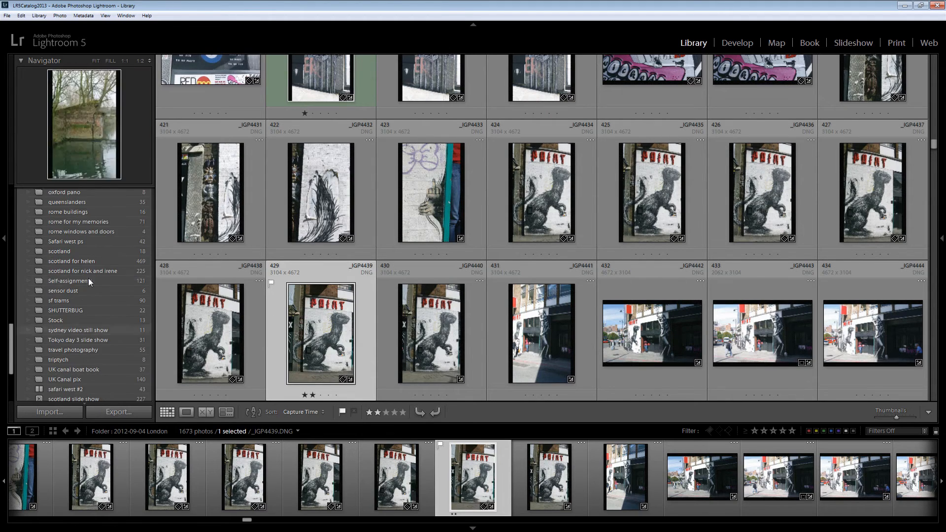
pyautogui.scroll(5, 88, 278)
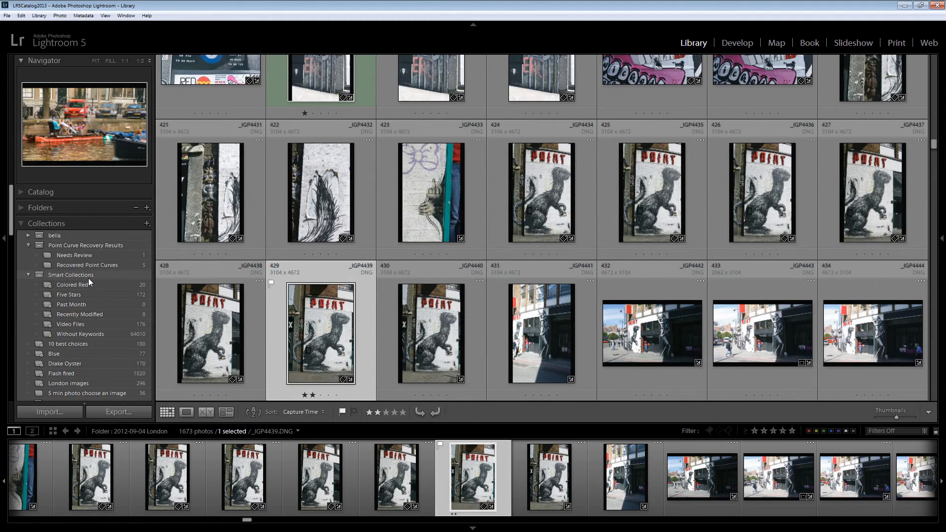
pyautogui.click(60, 327)
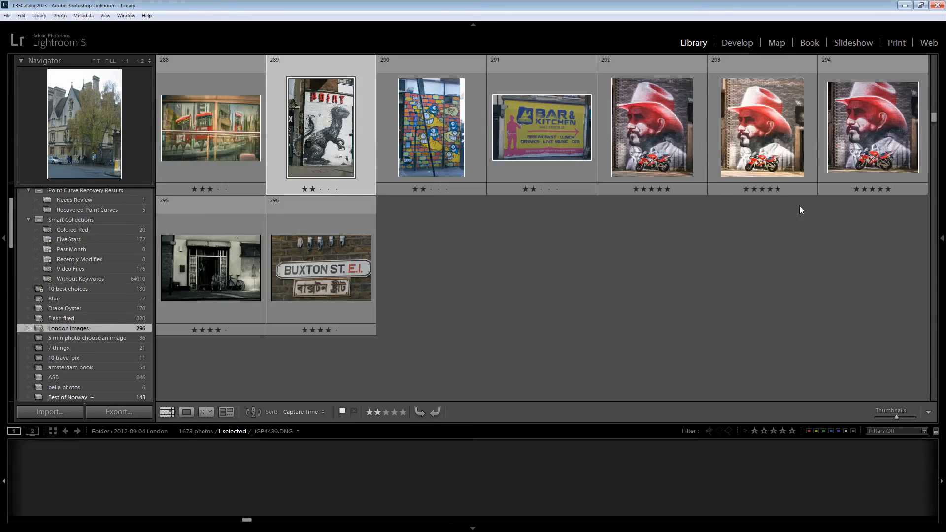
# Go to the Library folder of door photo IMGP2212 from the start of the London images collection
pyautogui.moveTo(935, 388); pyautogui.dragTo(907, 57)
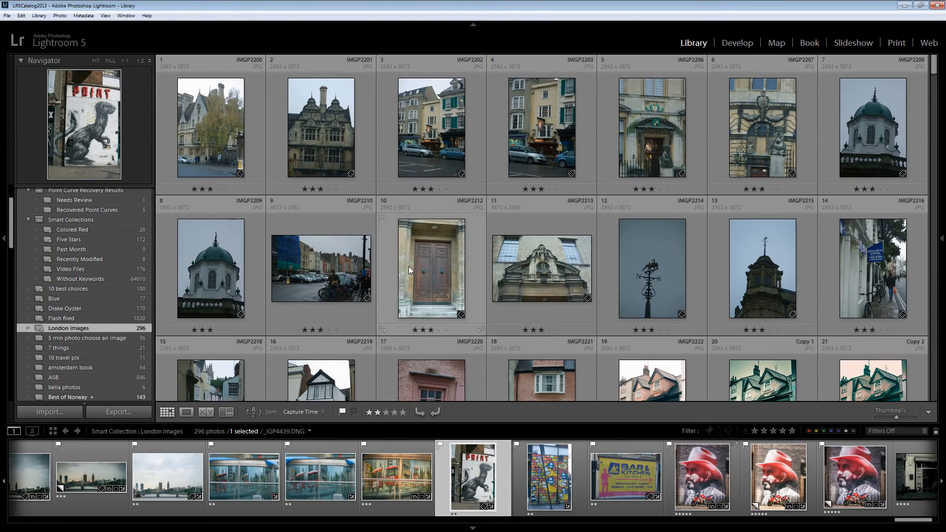
pyautogui.rightClick(409, 266)
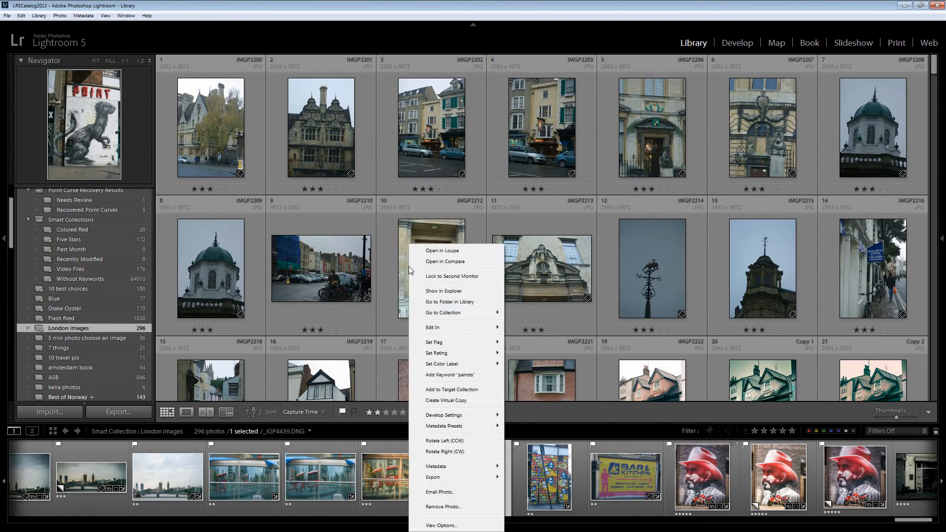
pyautogui.click(437, 302)
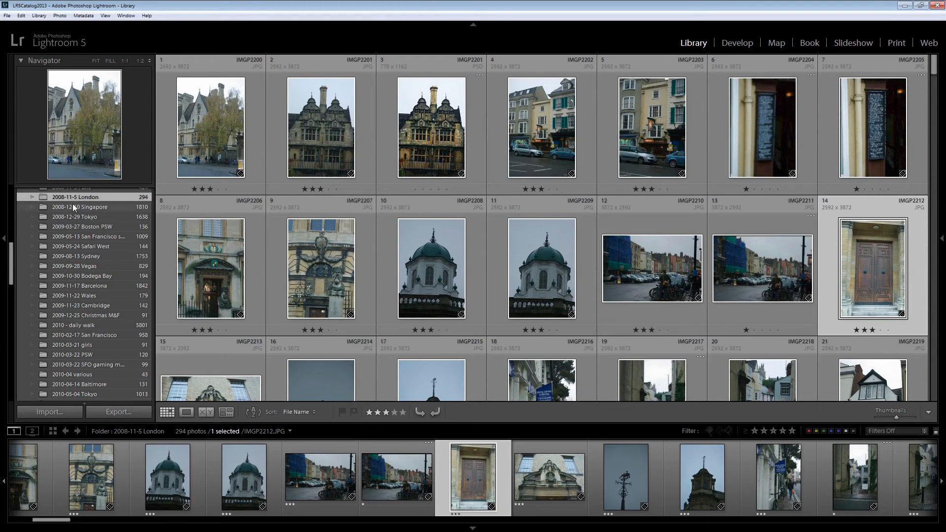
# Return from the 2008-11-5 London folder to the London images smart collection
pyautogui.moveTo(13, 260); pyautogui.dragTo(29, 382)
pyautogui.click(19, 373)
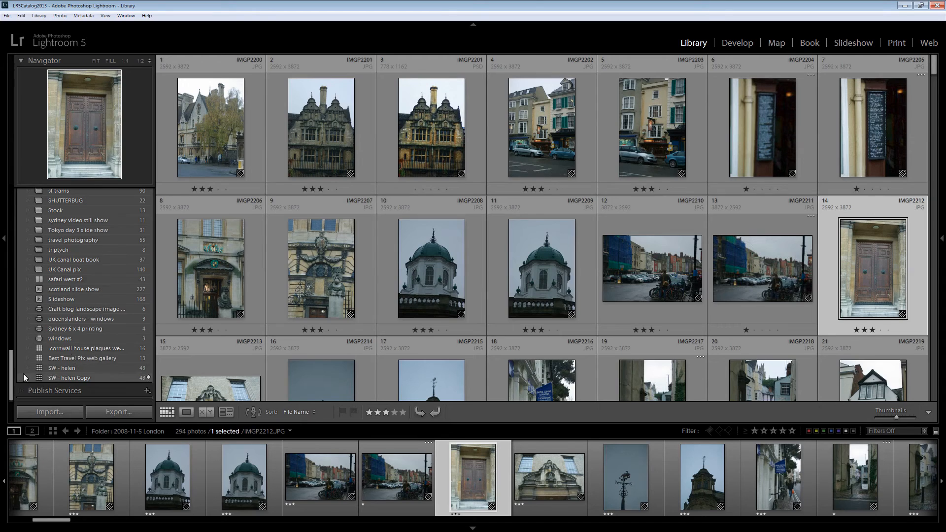
pyautogui.scroll(15, 119, 251)
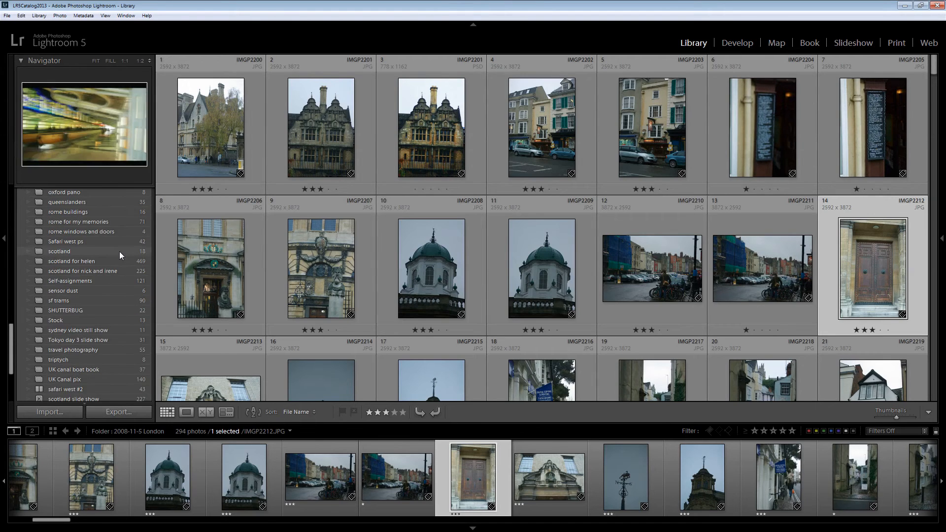
pyautogui.scroll(8, 119, 251)
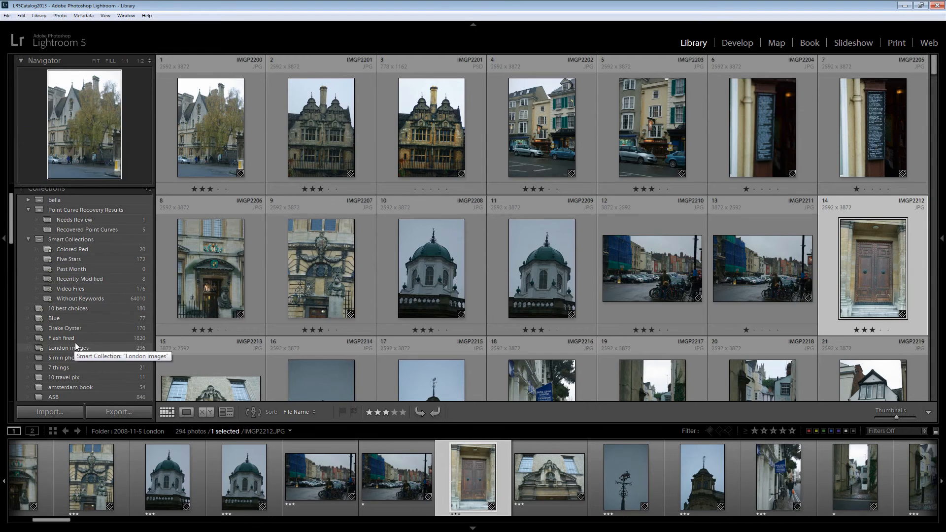
pyautogui.click(77, 347)
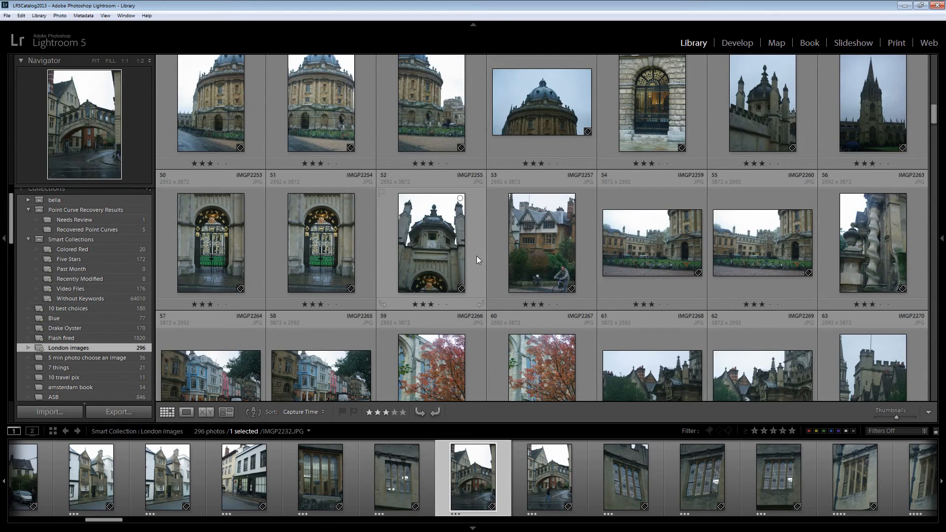
# Select the duplicate historic pub sign photo IMGP2279 in the London images collection and lower its rating to one star
pyautogui.scroll(-2, 478, 256)
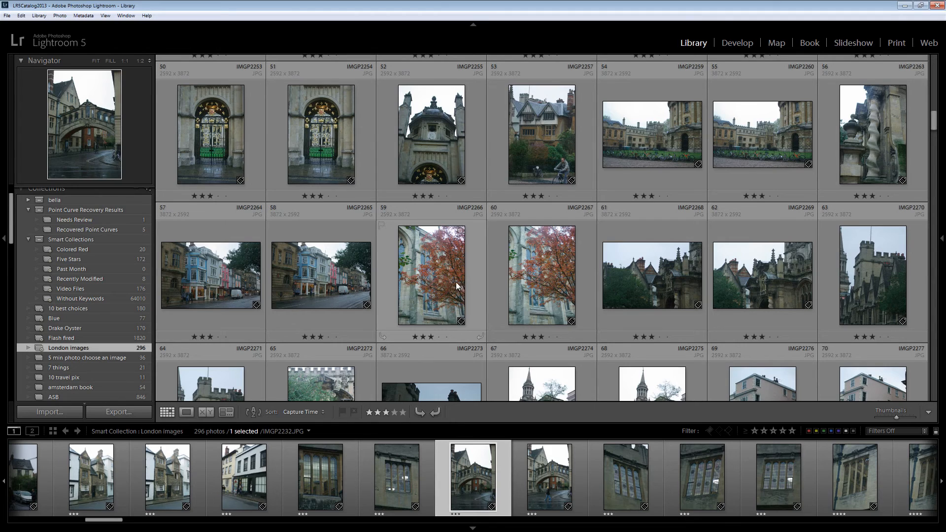
pyautogui.scroll(-2, 473, 276)
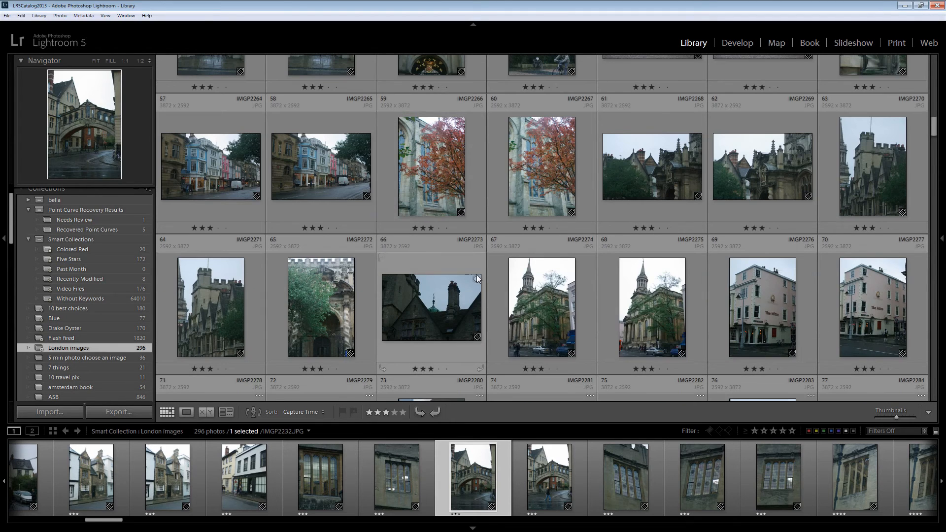
pyautogui.scroll(-2, 477, 276)
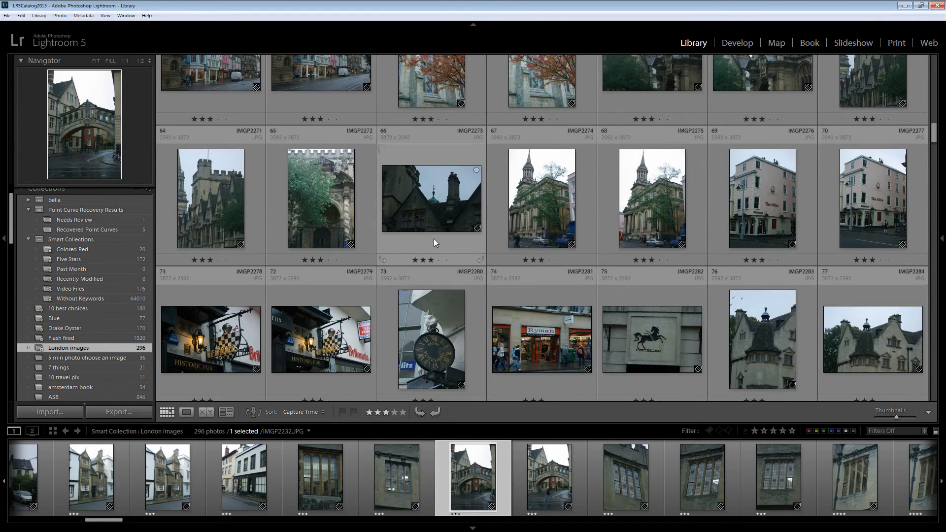
pyautogui.scroll(-2, 434, 238)
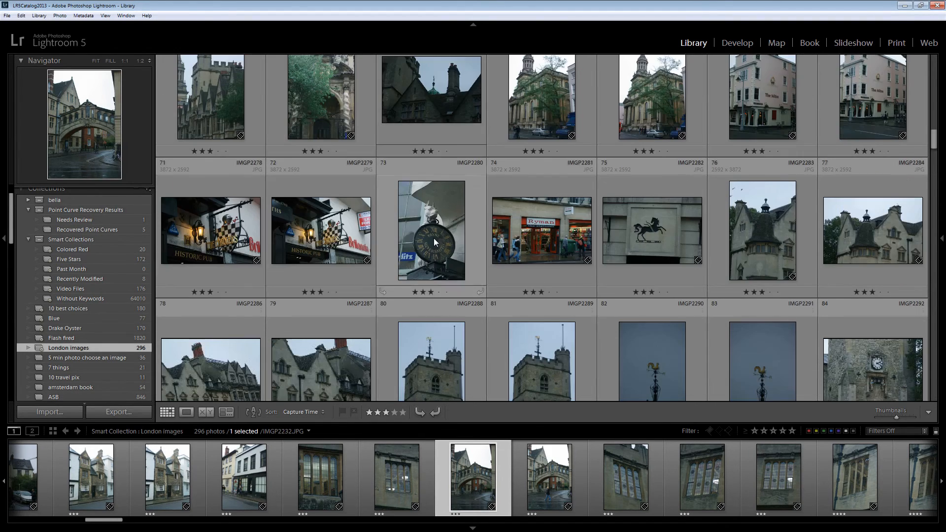
pyautogui.rightClick(324, 235)
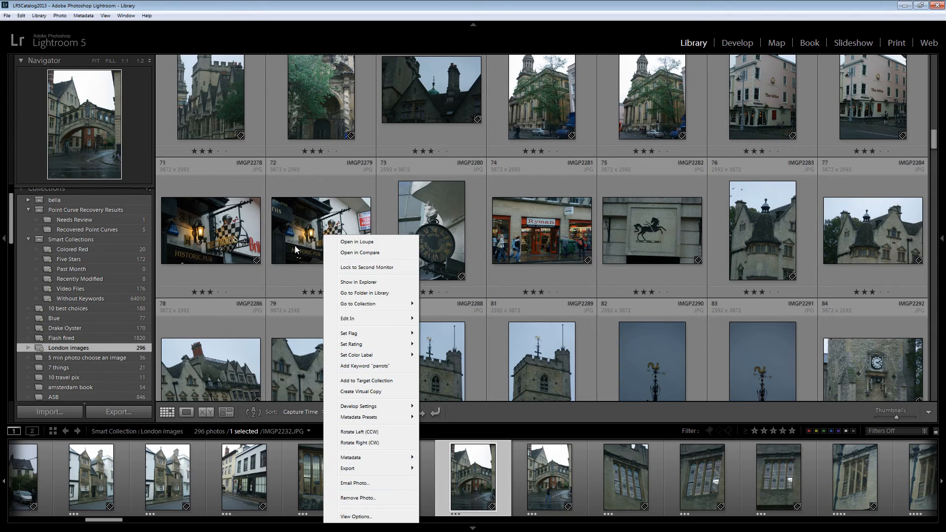
pyautogui.click(284, 275)
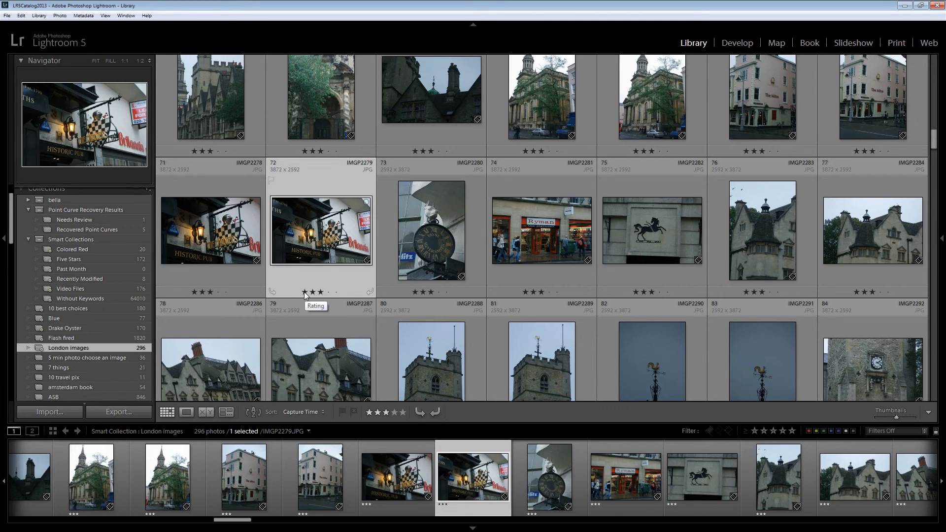
pyautogui.click(304, 292)
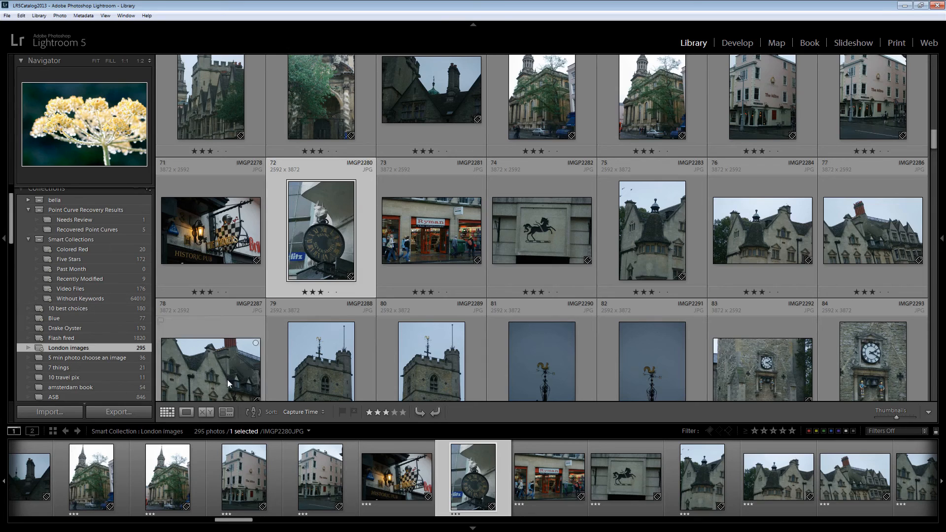
# Browse further through the London images collection, past the wooden cabinet and cow sign photos
pyautogui.click(935, 157)
pyautogui.scroll(-5, 936, 156)
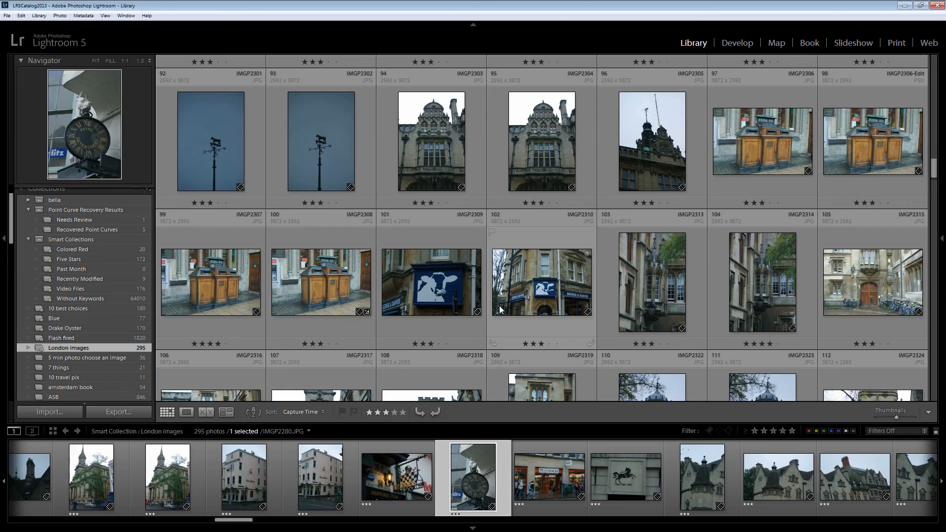
pyautogui.scroll(-2, 499, 323)
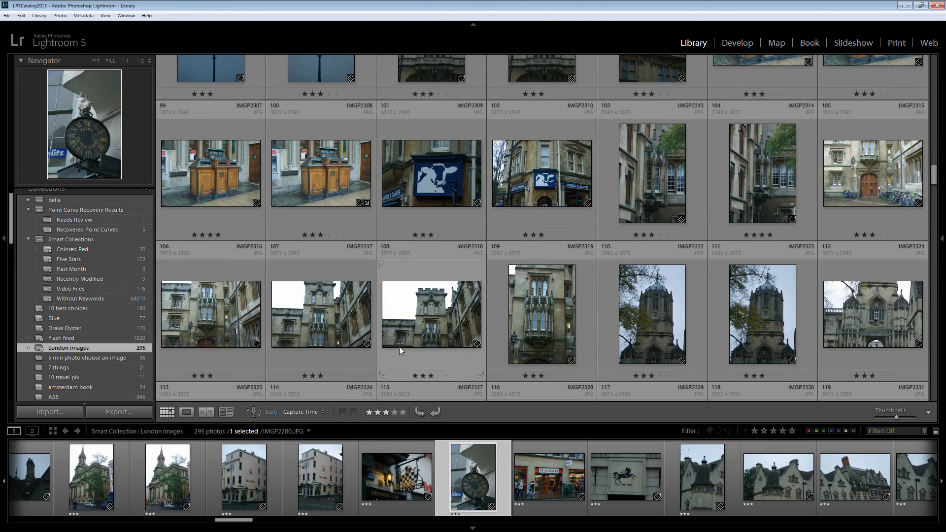